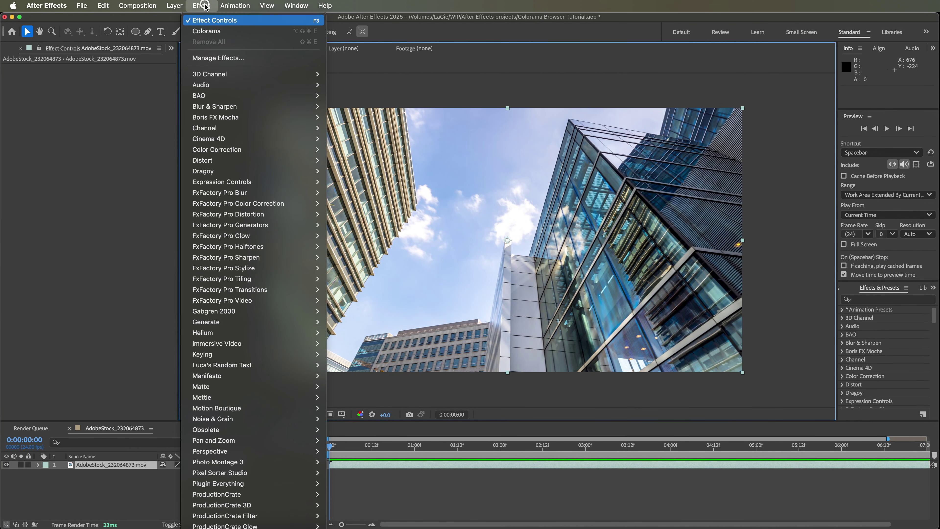
# Apply Colorama to the building footage and expand its Input Phase, Output Cycle, Modify, Pixel Selection and Masking groups
pyautogui.moveTo(289, 149)
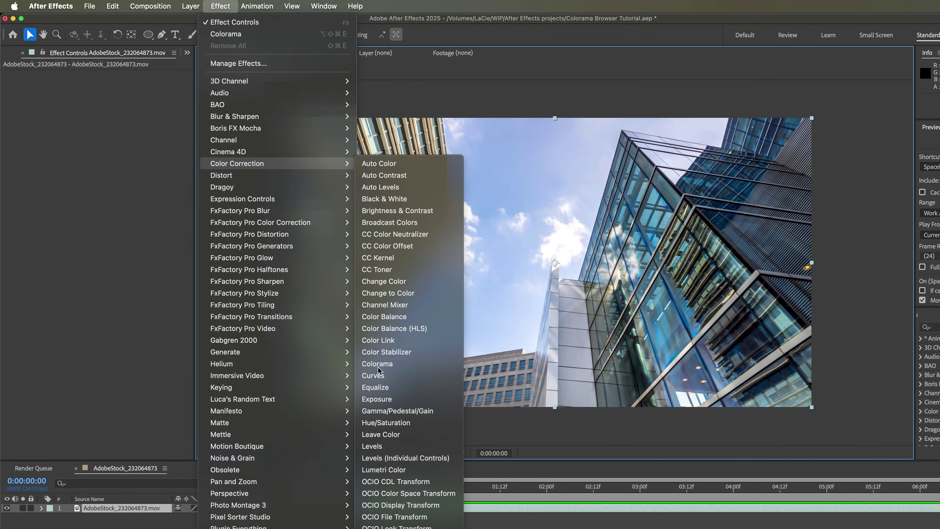
pyautogui.click(345, 333)
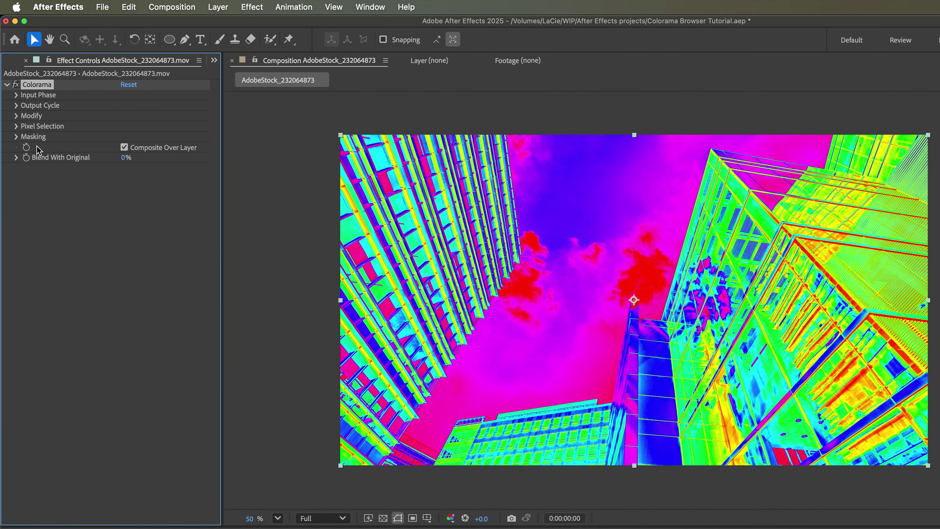
pyautogui.click(17, 95)
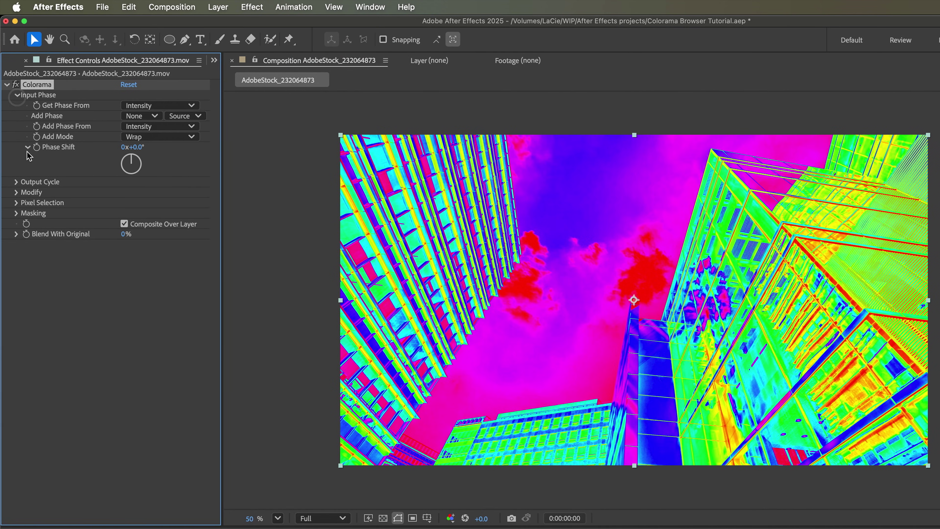
pyautogui.click(17, 181)
pyautogui.click(16, 361)
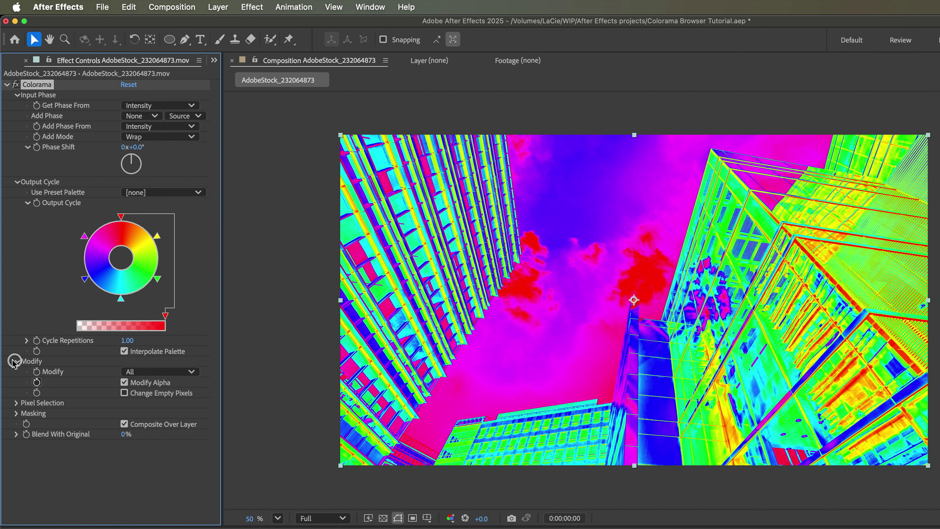
pyautogui.click(16, 403)
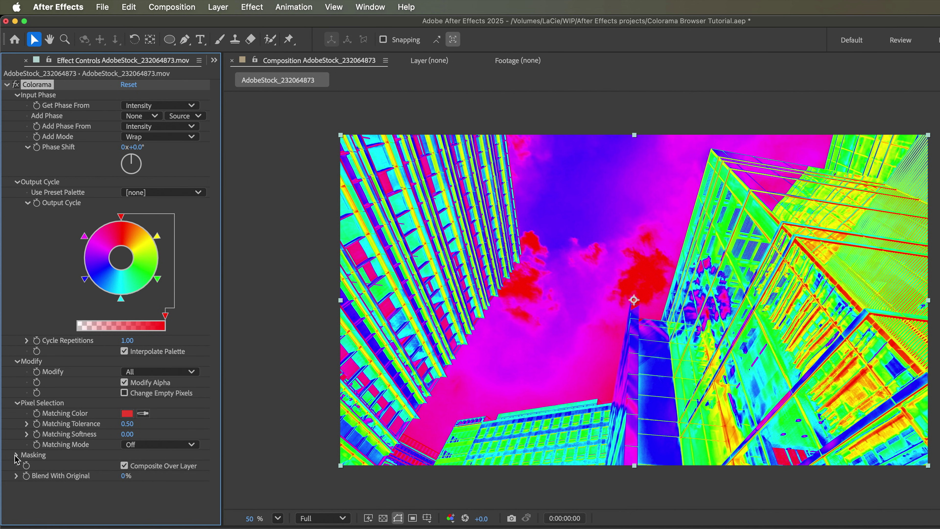
pyautogui.click(16, 454)
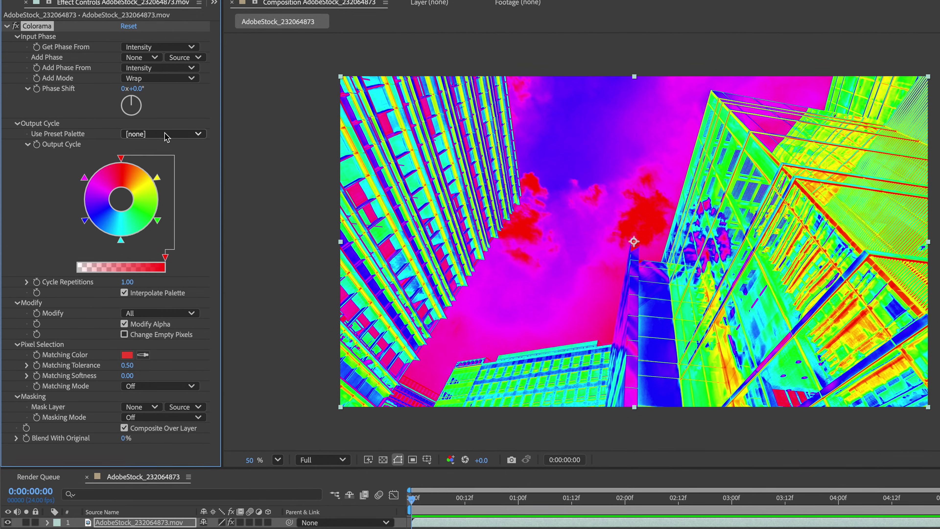
# Try the Ramp Red, Fire And Smoke and Moldy preset palettes on the footage
pyautogui.click(166, 193)
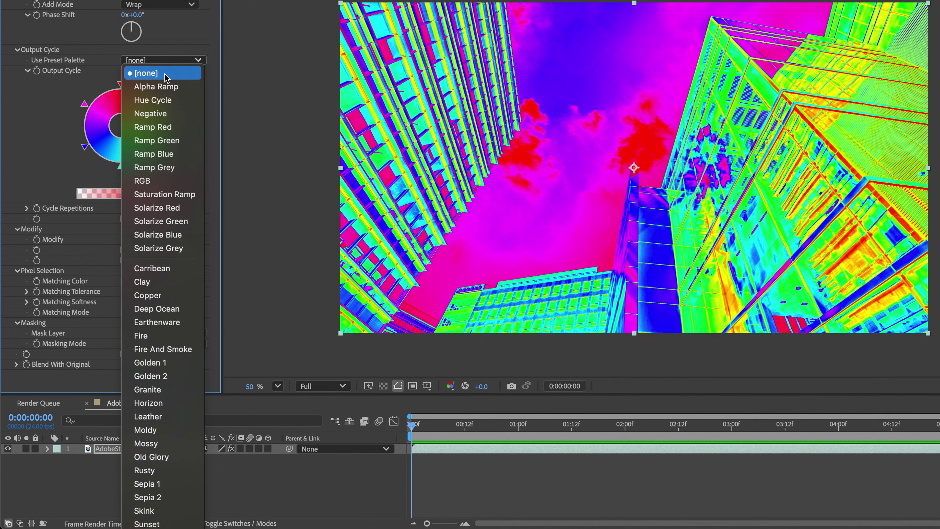
pyautogui.click(165, 126)
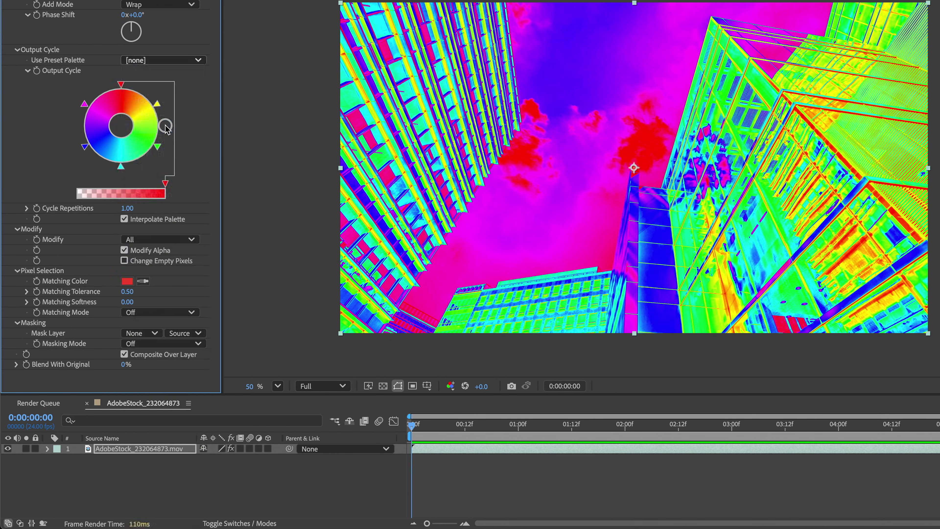
pyautogui.click(163, 62)
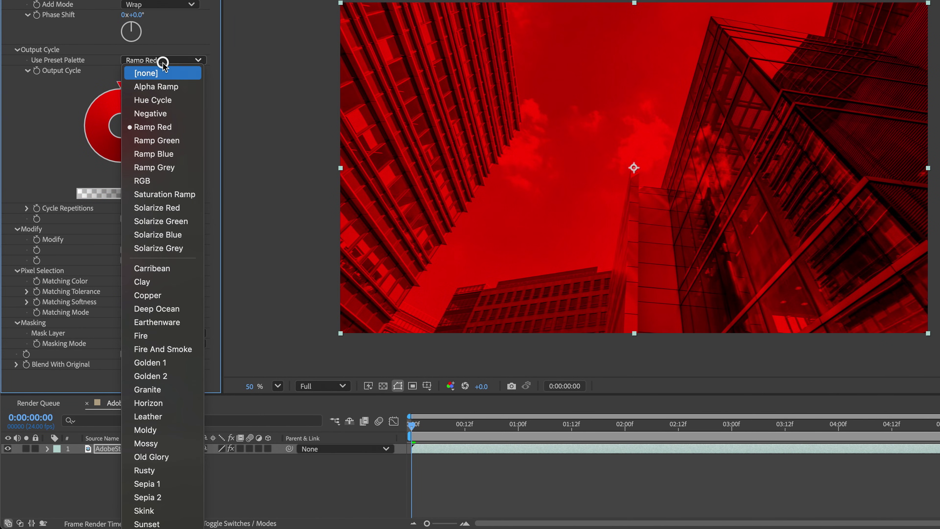
pyautogui.click(181, 349)
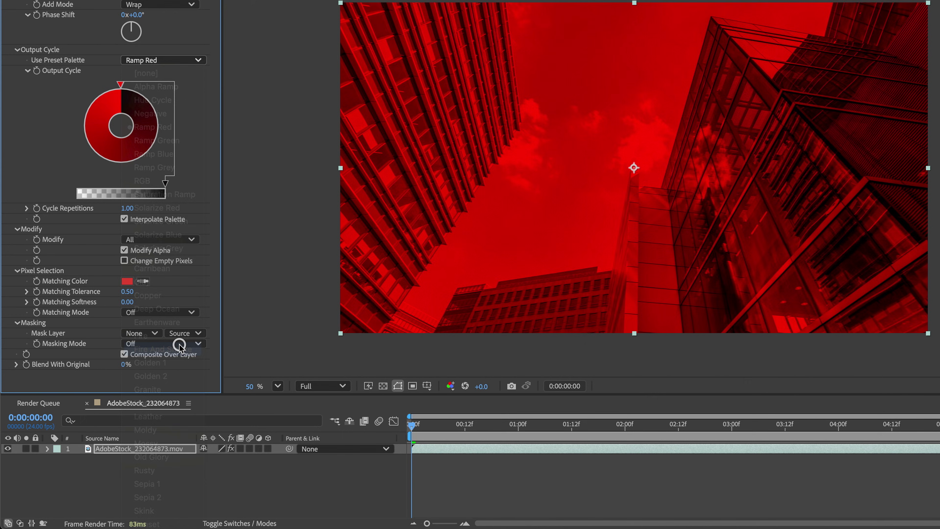
pyautogui.click(147, 62)
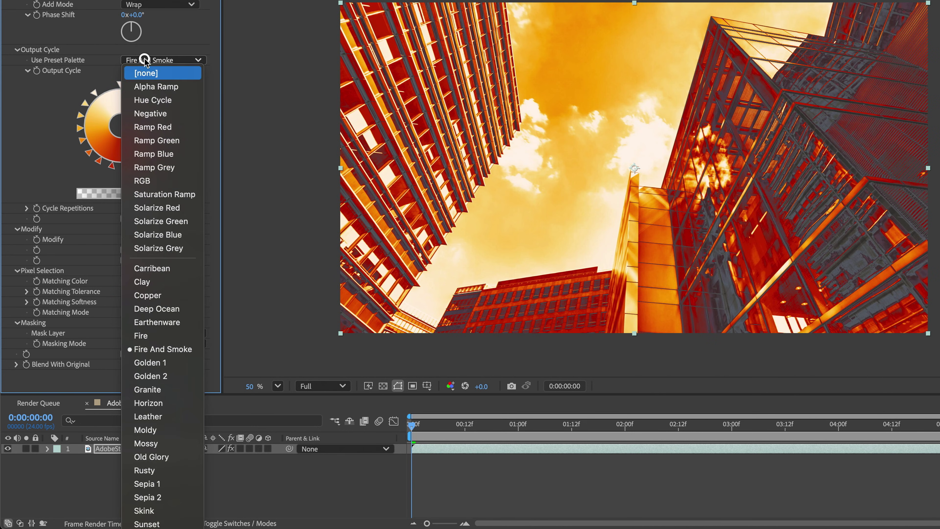
pyautogui.click(153, 429)
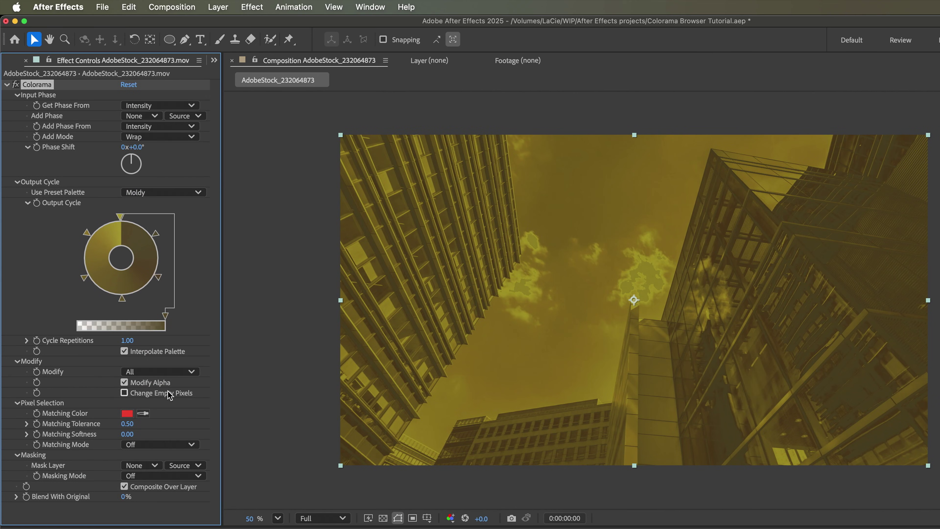
pyautogui.click(146, 115)
# Switch the palette to Ramp Grey and recolour one Output Cycle marker yellow
pyautogui.click(163, 299)
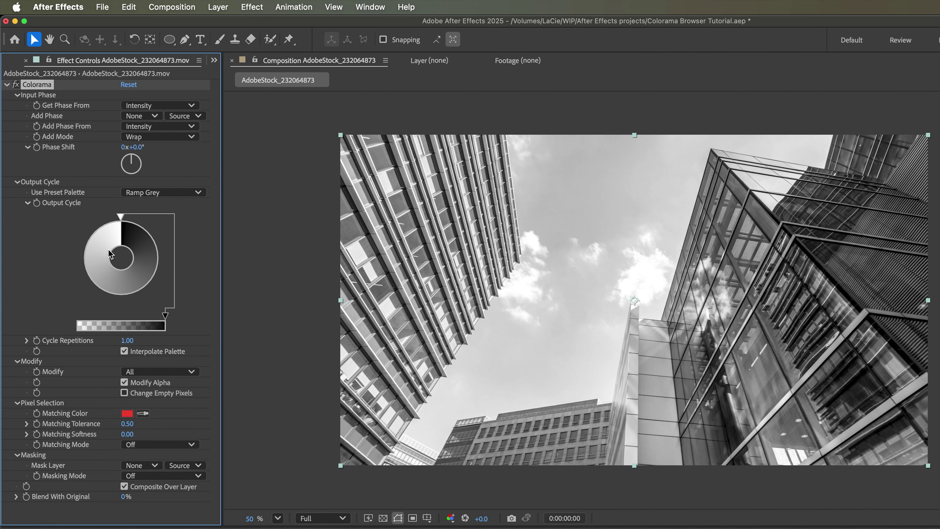
pyautogui.doubleClick(93, 237)
pyautogui.click(619, 400)
pyautogui.click(538, 280)
# Add purple and blue colour markers to the Output Cycle wheel
pyautogui.click(709, 272)
pyautogui.doubleClick(99, 293)
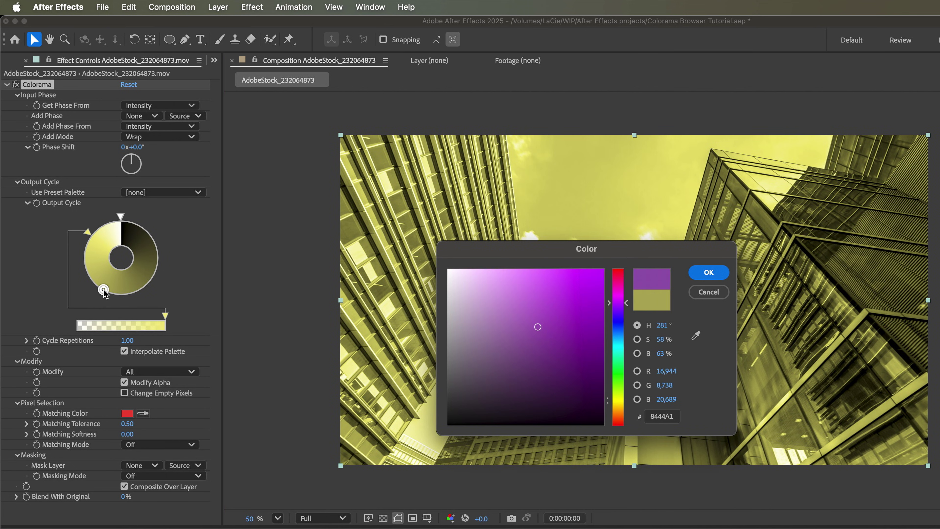
pyautogui.click(562, 296)
pyautogui.click(709, 273)
pyautogui.doubleClick(153, 281)
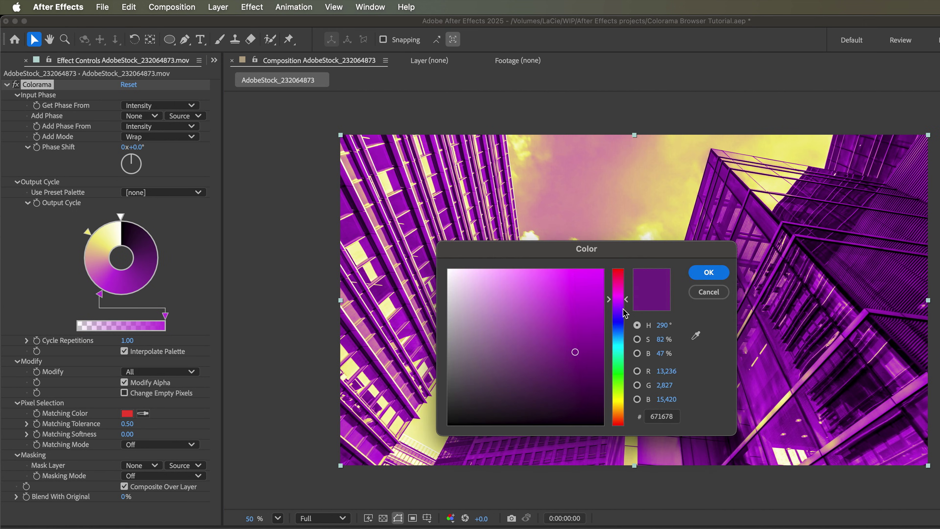
pyautogui.click(624, 319)
pyautogui.click(551, 295)
pyautogui.click(709, 273)
# Change the top black Output Cycle marker to a dark teal
pyautogui.doubleClick(120, 216)
pyautogui.click(612, 335)
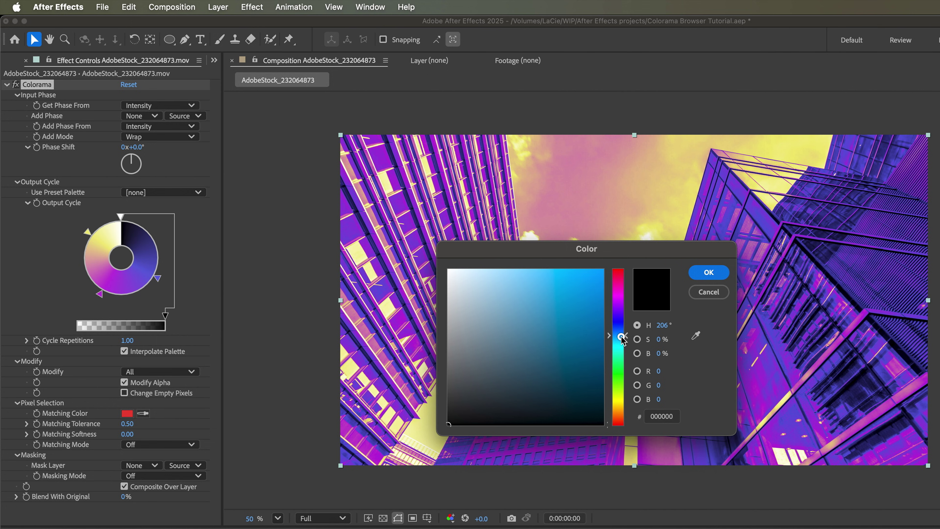
pyautogui.click(602, 379)
pyautogui.click(708, 274)
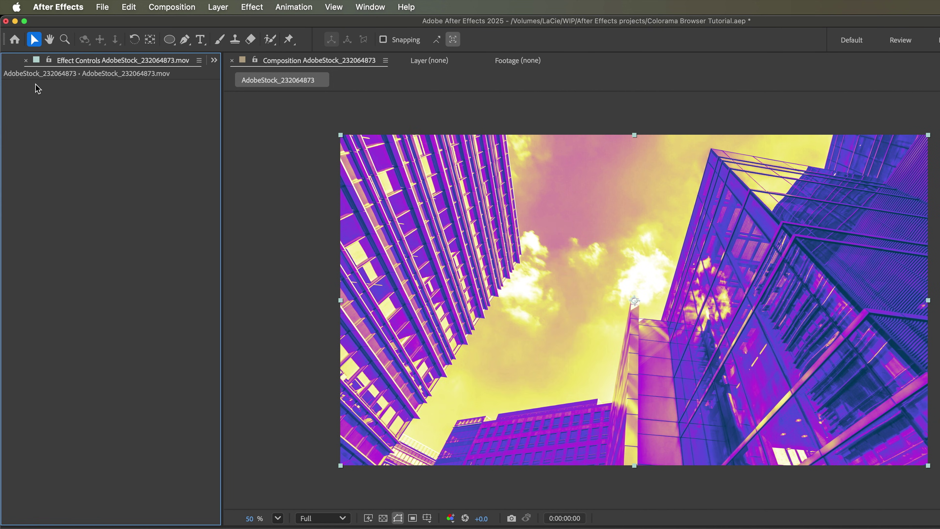
# Open Window > Extensions > Colorama Browser, dock it beside the composition, and narrow it
pyautogui.click(370, 7)
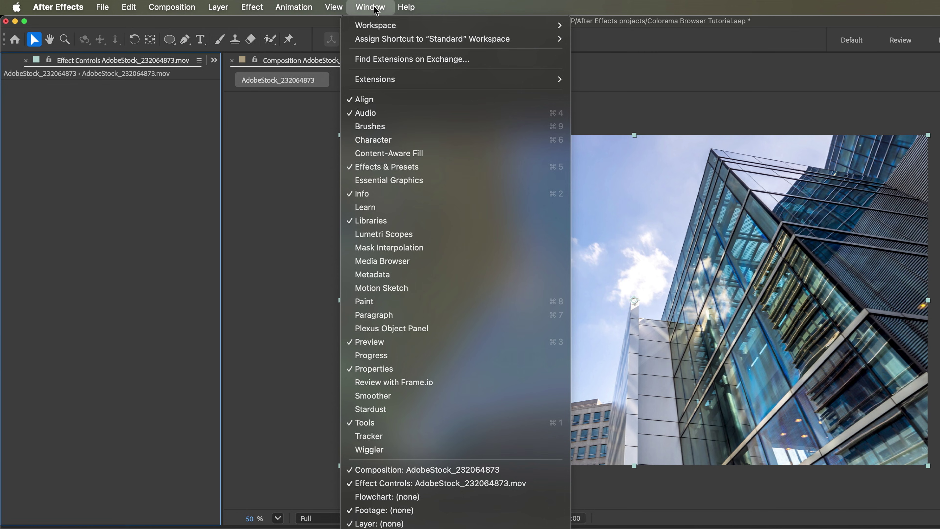
pyautogui.moveTo(481, 80)
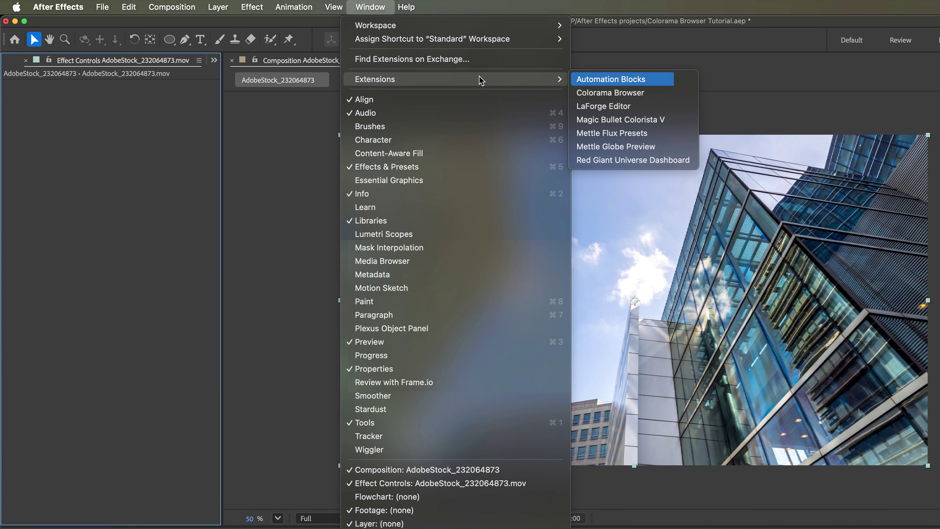
pyautogui.click(607, 92)
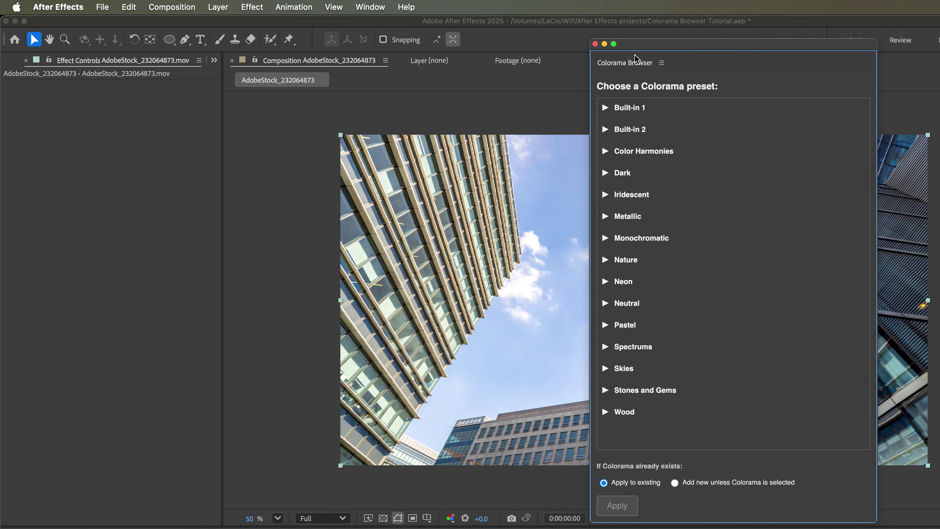
pyautogui.moveTo(637, 59); pyautogui.dragTo(237, 120)
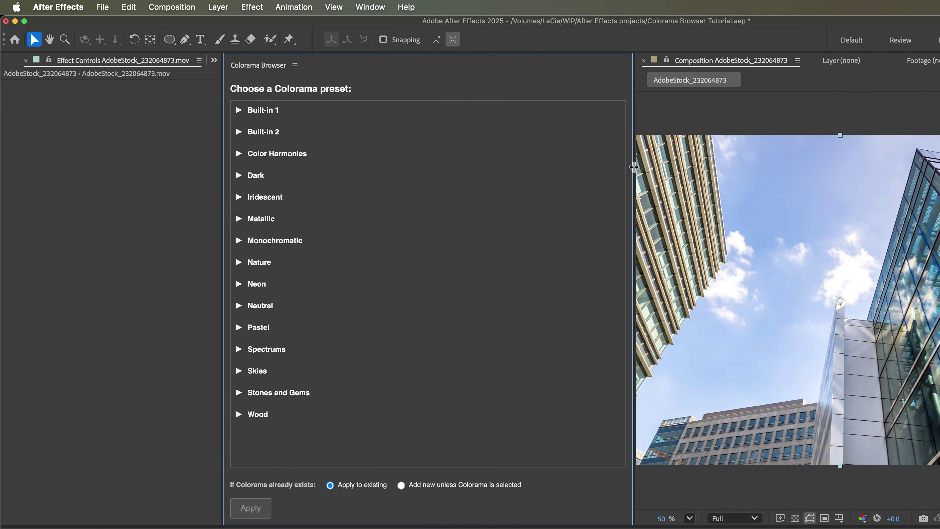
pyautogui.moveTo(634, 167); pyautogui.dragTo(498, 157)
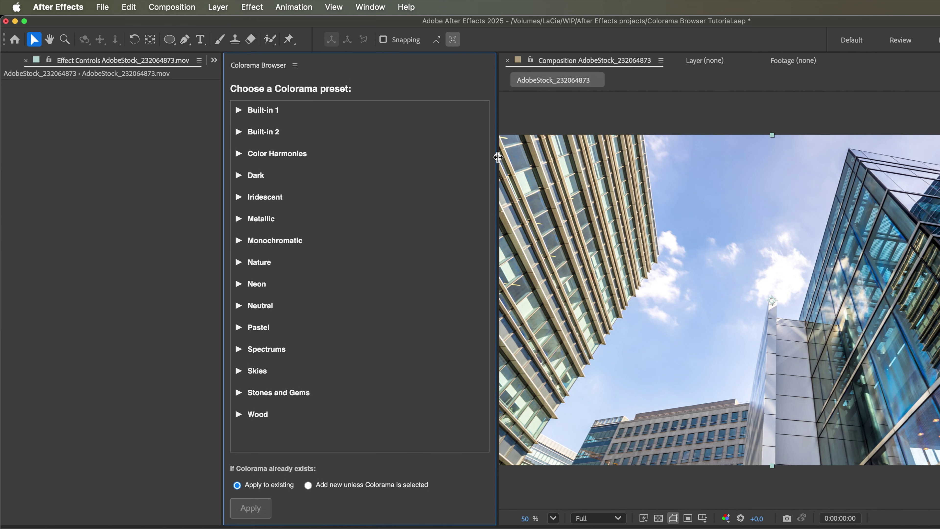
# Browse the Color Harmonies, Dark, Iridescent, Metallic and Monochromatic preset groups, then expand Nature
pyautogui.click(240, 153)
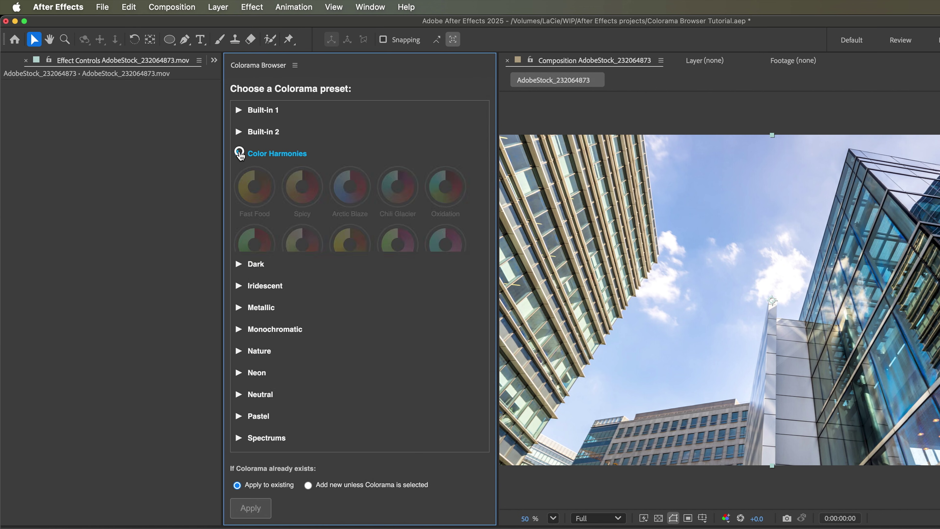
pyautogui.click(239, 154)
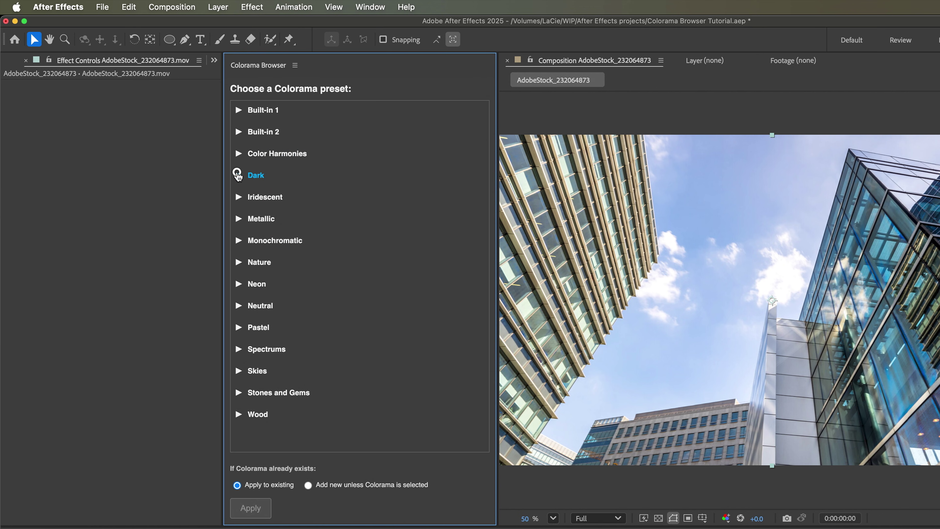
pyautogui.click(238, 175)
pyautogui.click(238, 175)
pyautogui.click(238, 197)
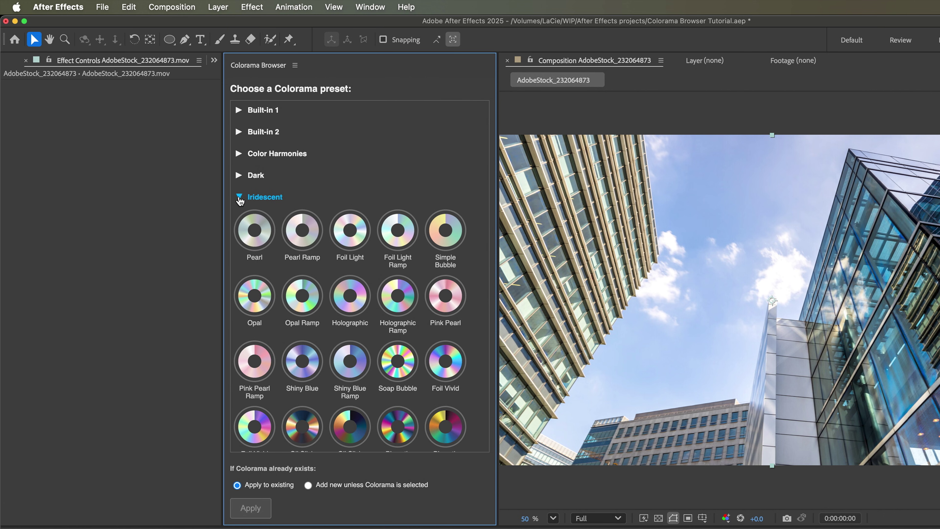
pyautogui.click(238, 197)
pyautogui.click(239, 219)
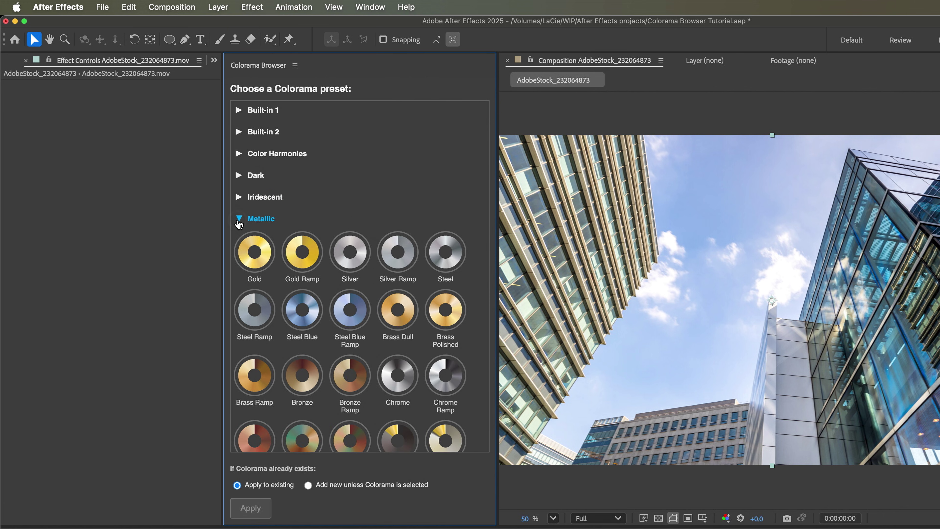
pyautogui.click(239, 219)
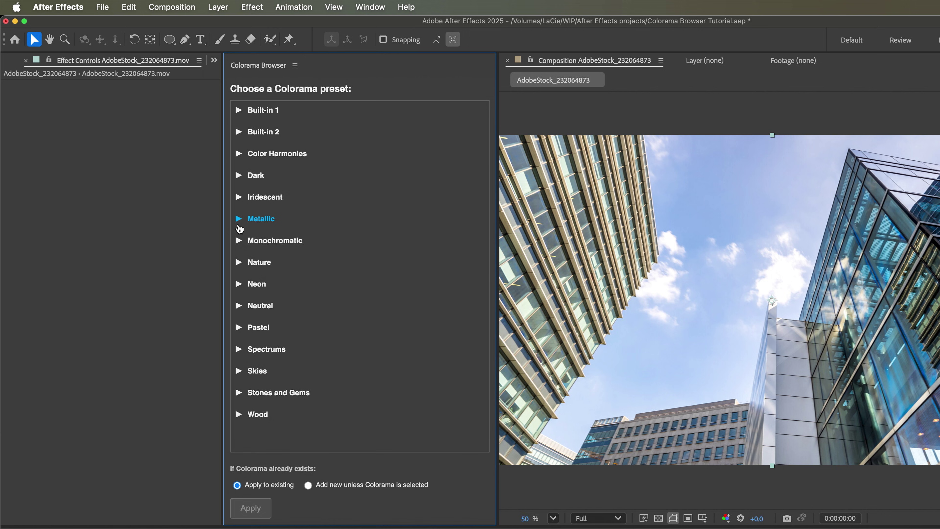
pyautogui.click(238, 240)
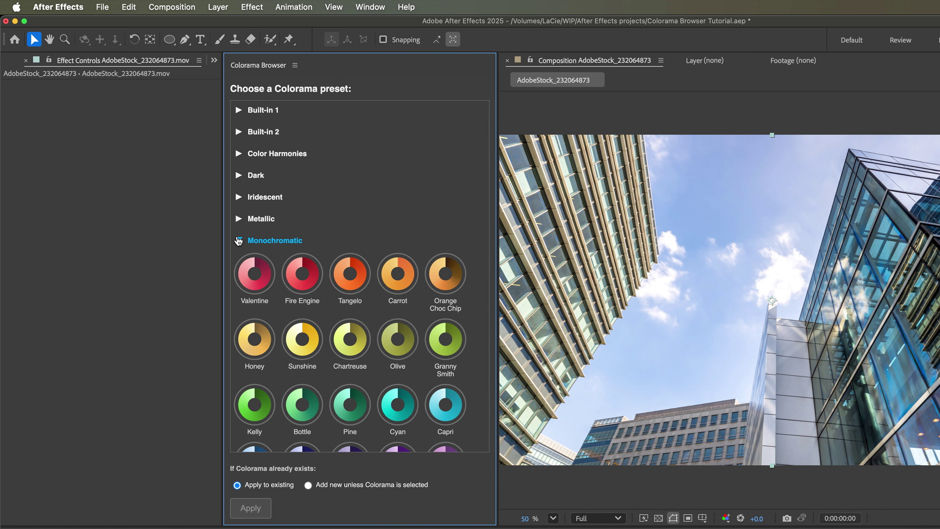
pyautogui.click(238, 241)
pyautogui.click(240, 263)
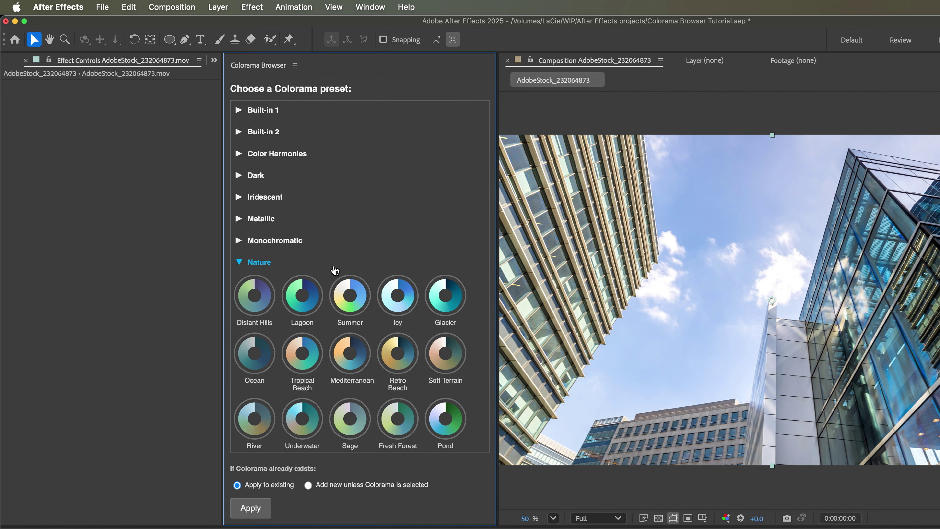
# Add Colorama with the Glacier preset, then apply the Autumn Nature preset instead
pyautogui.click(445, 312)
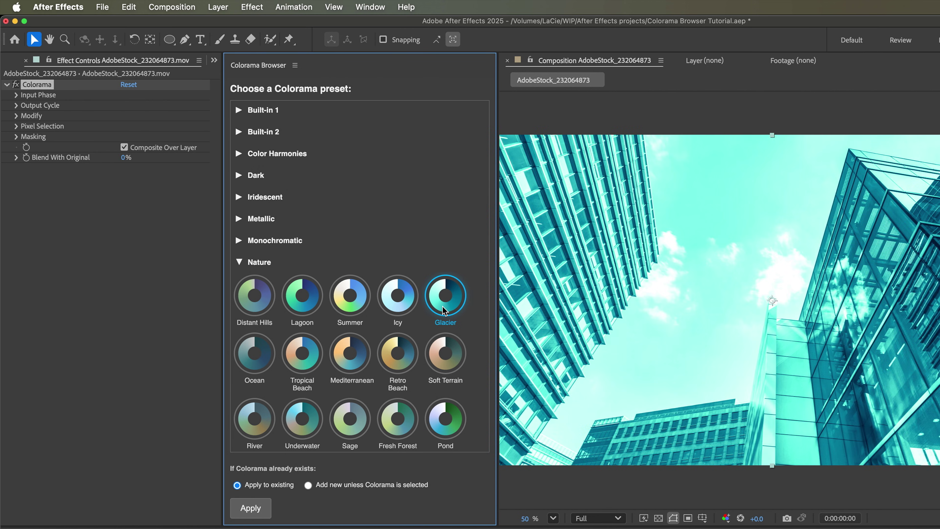
pyautogui.scroll(-15, 445, 311)
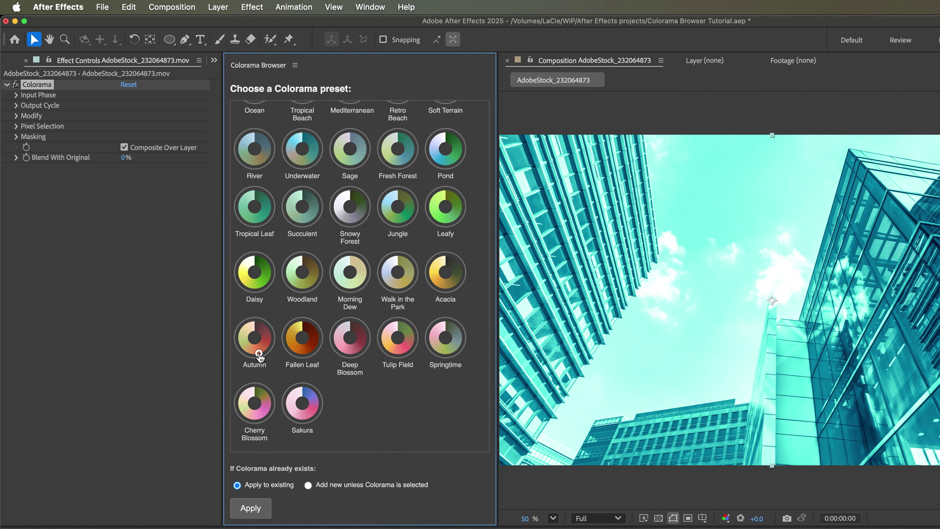
pyautogui.click(255, 348)
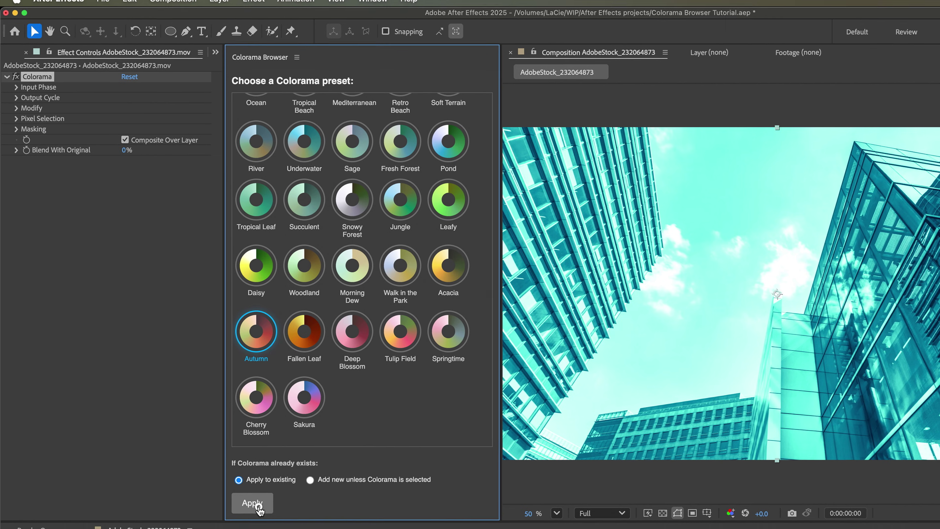
pyautogui.click(255, 504)
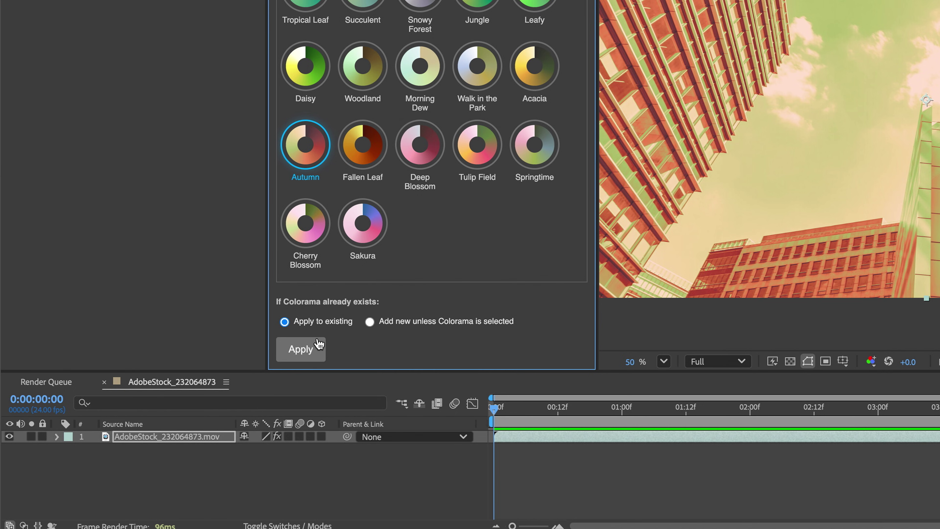
pyautogui.click(369, 322)
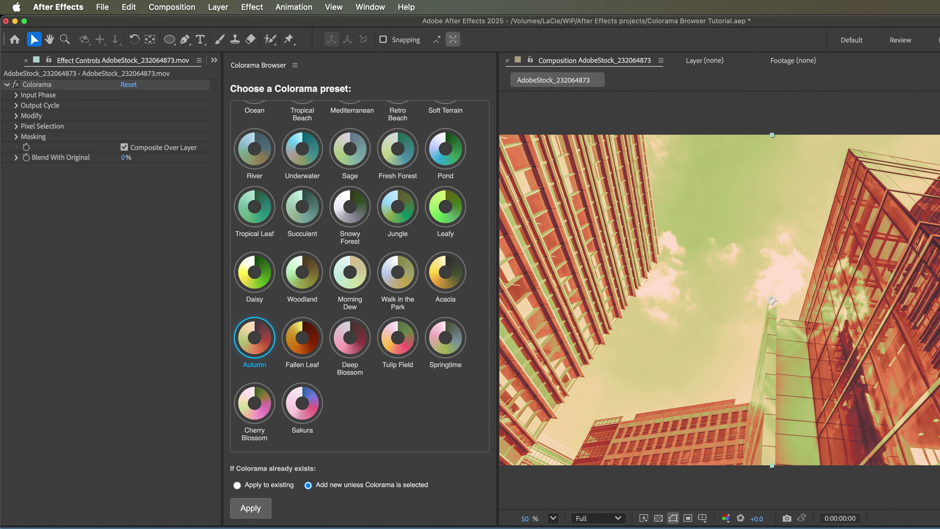
pyautogui.doubleClick(268, 286)
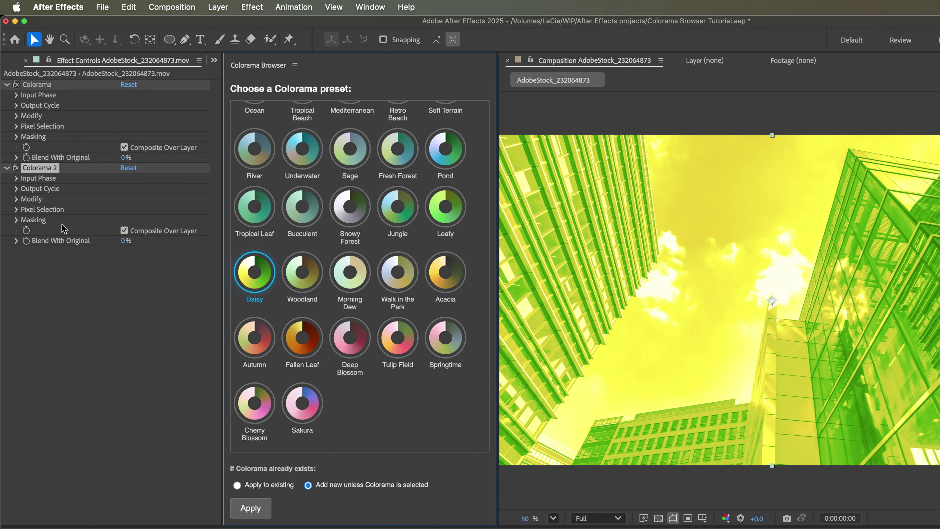
pyautogui.click(36, 168)
pyautogui.press('Delete')
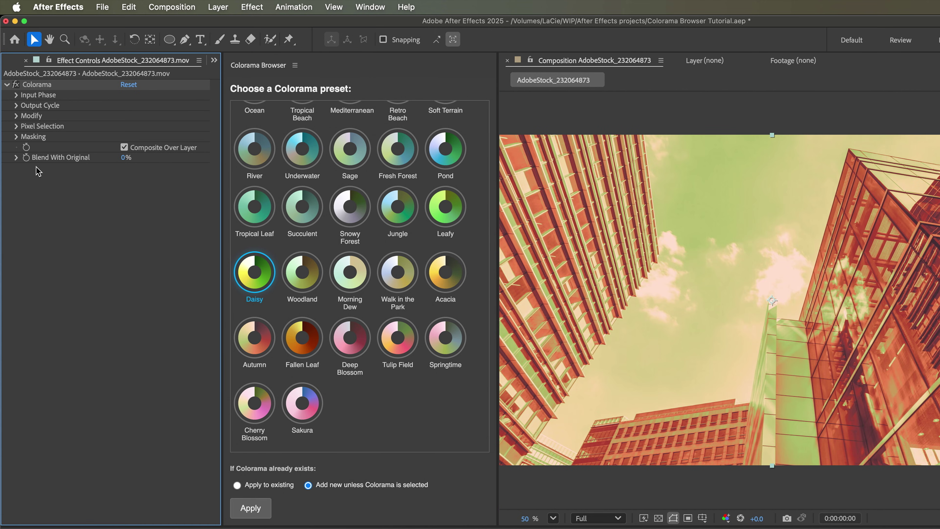
pyautogui.click(237, 485)
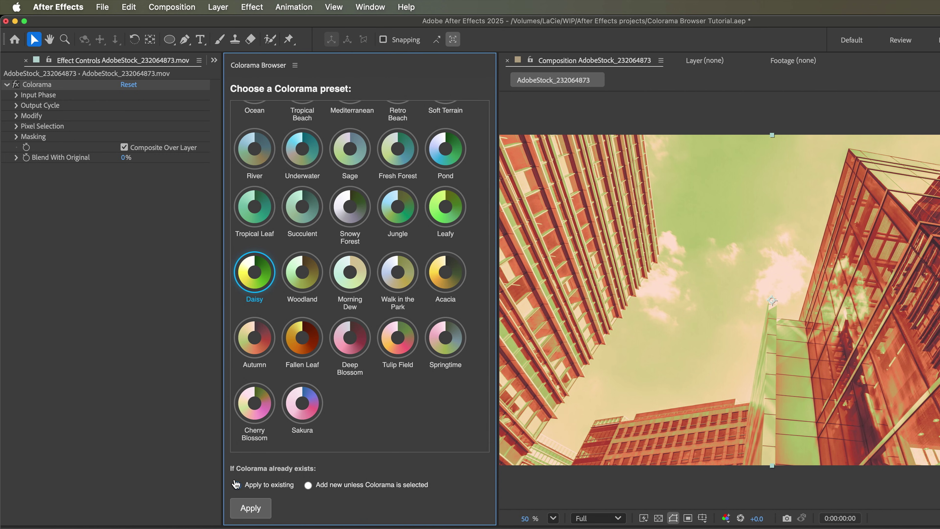
# Expand the Output Cycle and Input Phase groups and set Get Phase From to Blue
pyautogui.click(15, 106)
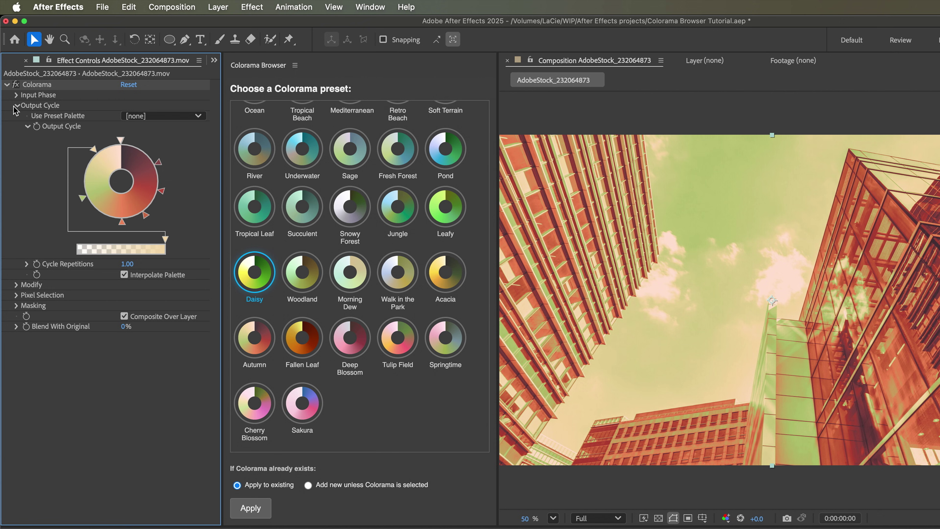
pyautogui.click(15, 95)
pyautogui.click(159, 105)
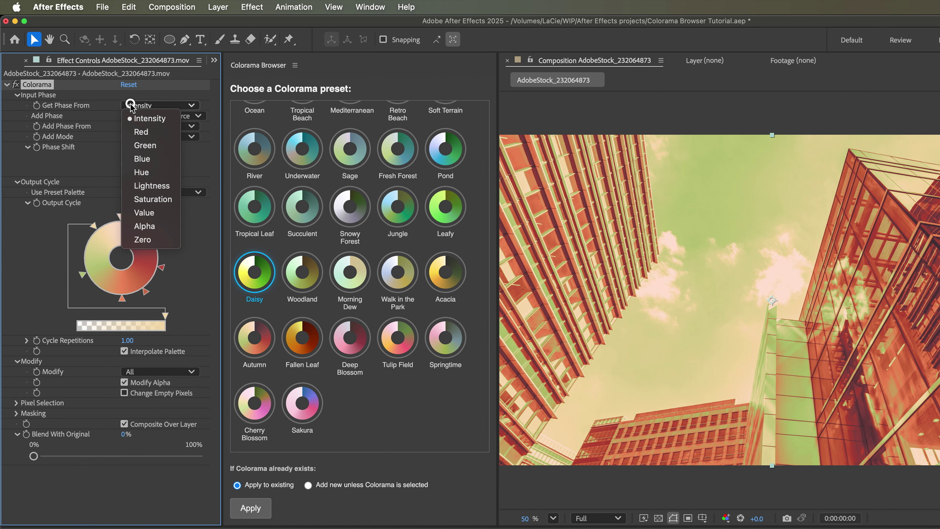
pyautogui.click(143, 158)
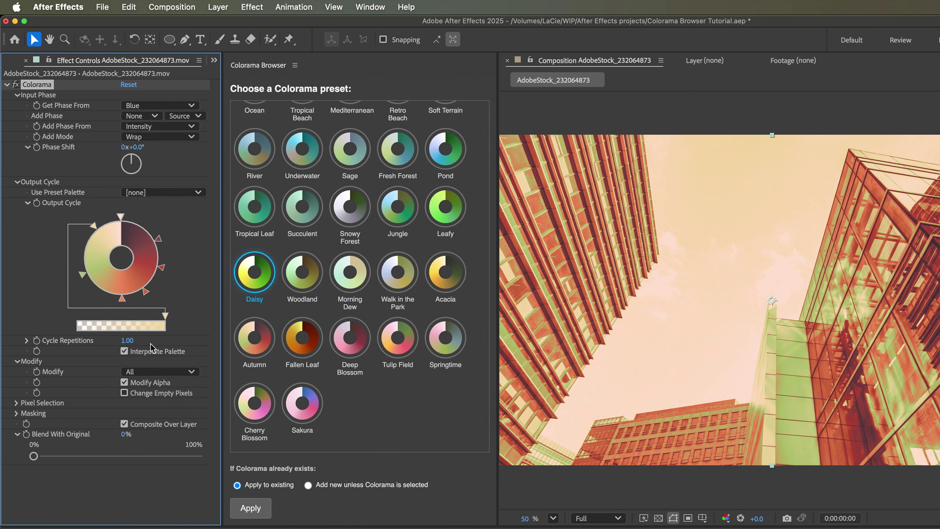
# Limit Modify to GB, blend 33% with the original, and pick the Springtime palette
pyautogui.click(160, 374)
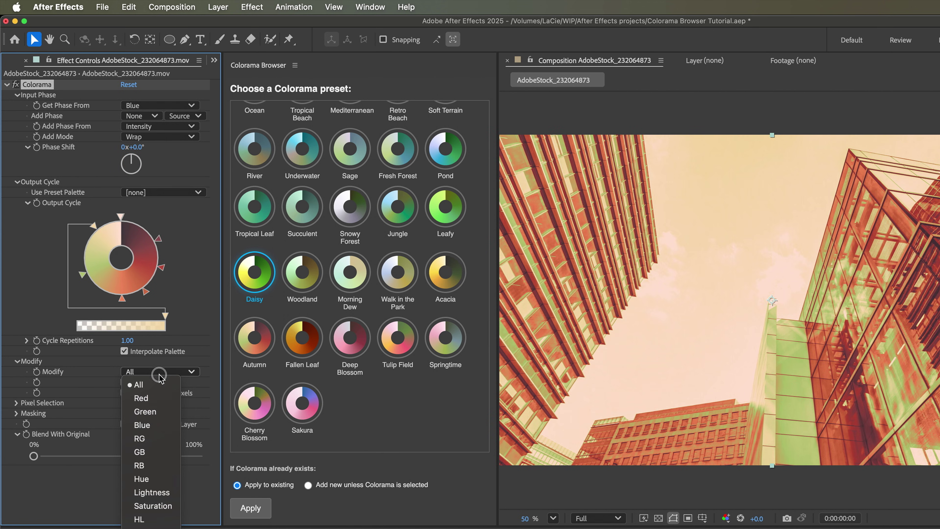
pyautogui.click(151, 451)
pyautogui.moveTo(54, 457); pyautogui.dragTo(88, 462)
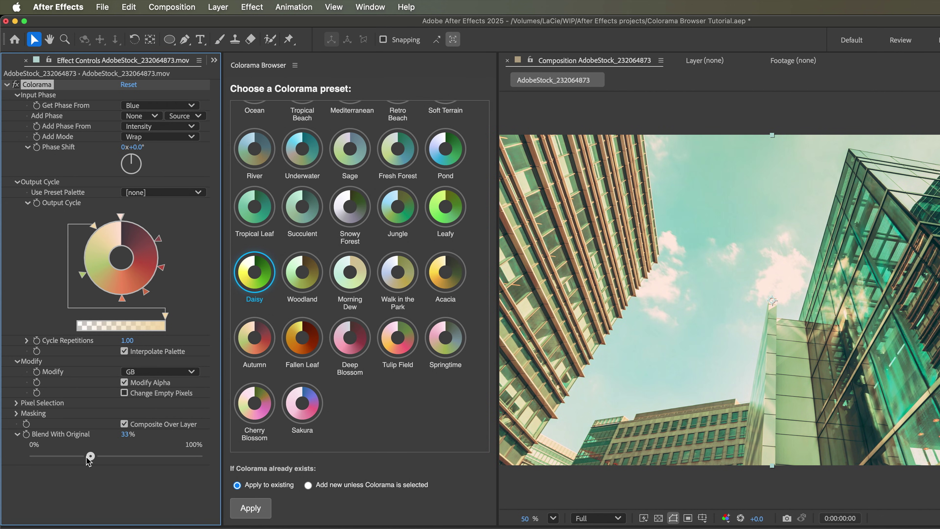
pyautogui.click(432, 347)
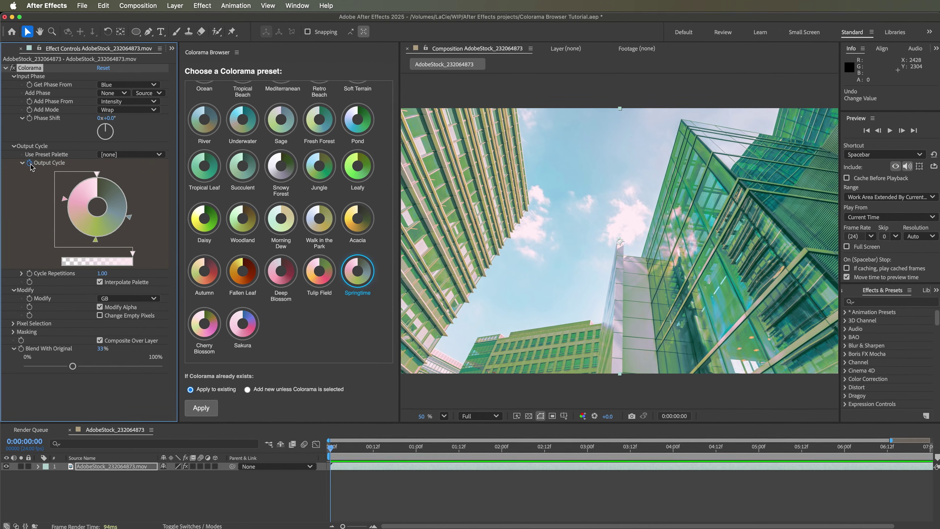
# Keyframe Output Cycle from Springtime at 0s to Deep Blossom at 2s, then preview it
pyautogui.click(30, 163)
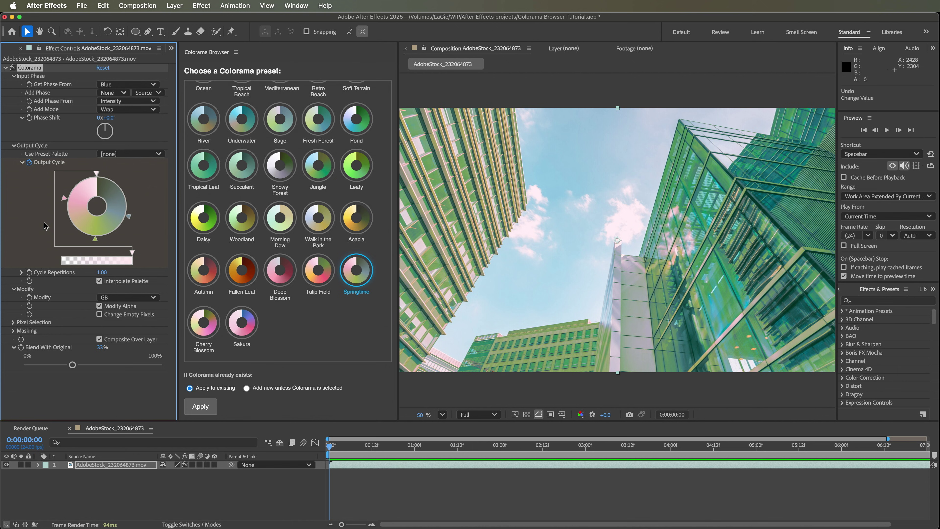
pyautogui.press('u')
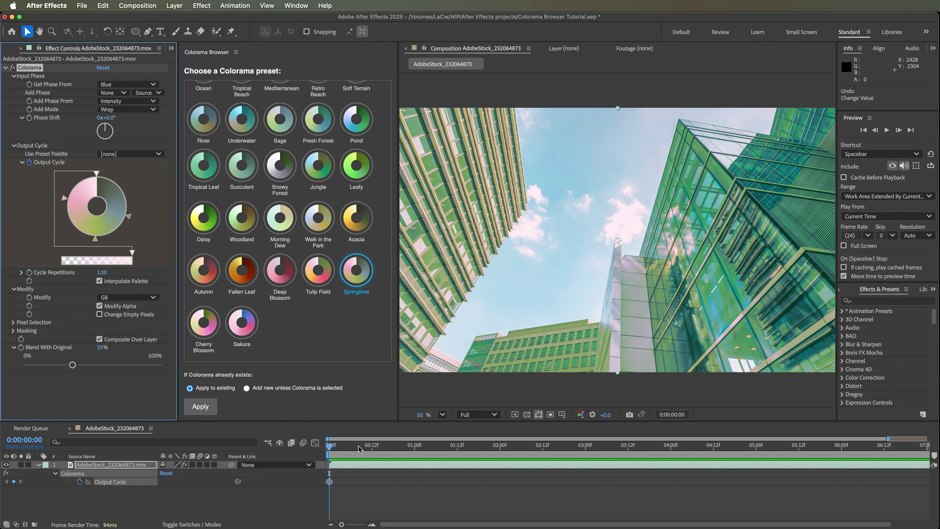
pyautogui.moveTo(359, 448); pyautogui.dragTo(500, 449)
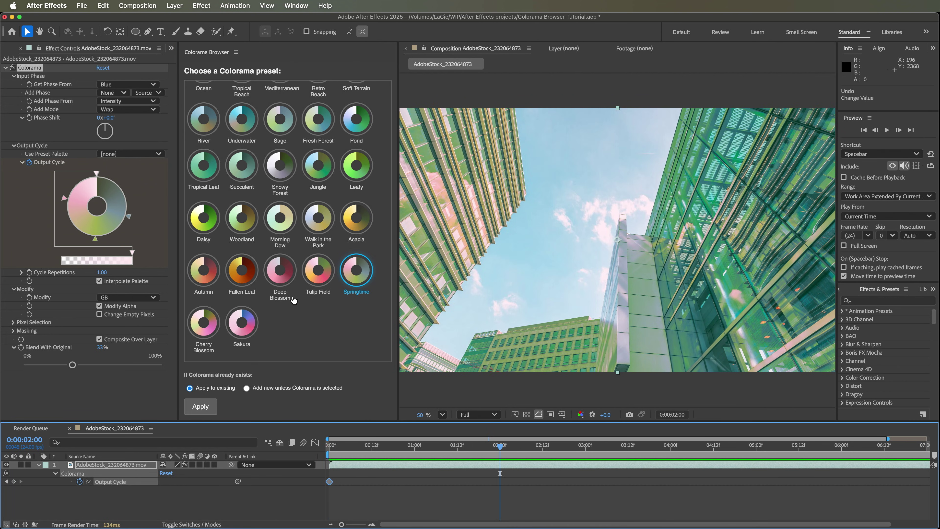
pyautogui.click(280, 282)
pyautogui.click(887, 130)
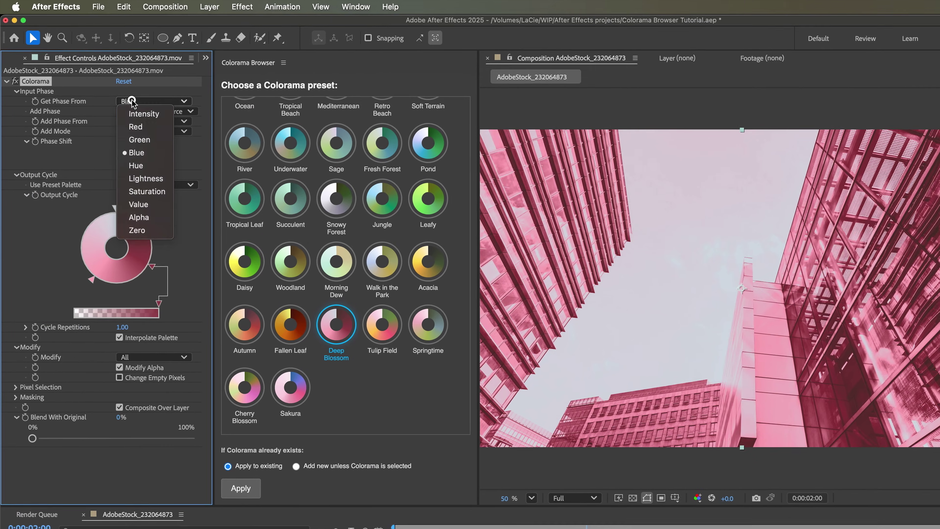
# Reset the phase source to Intensity and recolour the footage with the Chili Glacier preset
pyautogui.click(112, 93)
pyautogui.scroll(10, 476, 189)
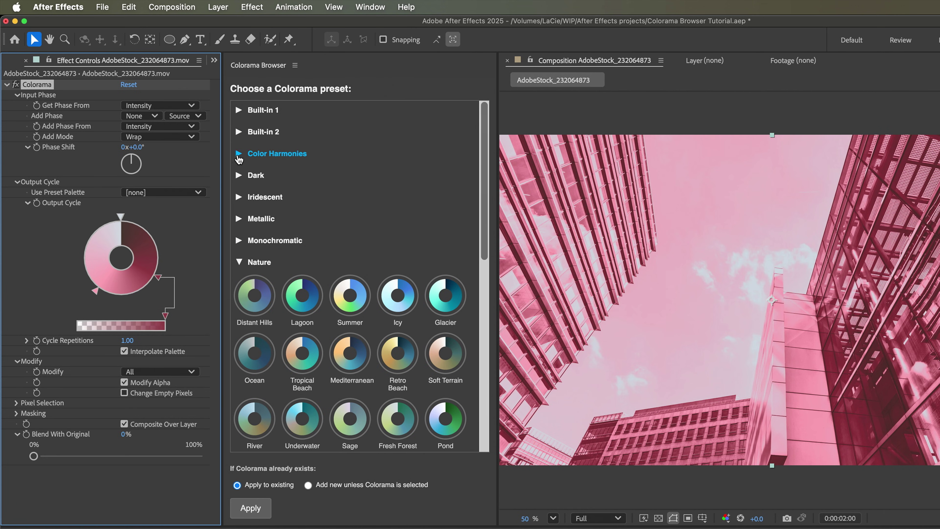
pyautogui.click(259, 154)
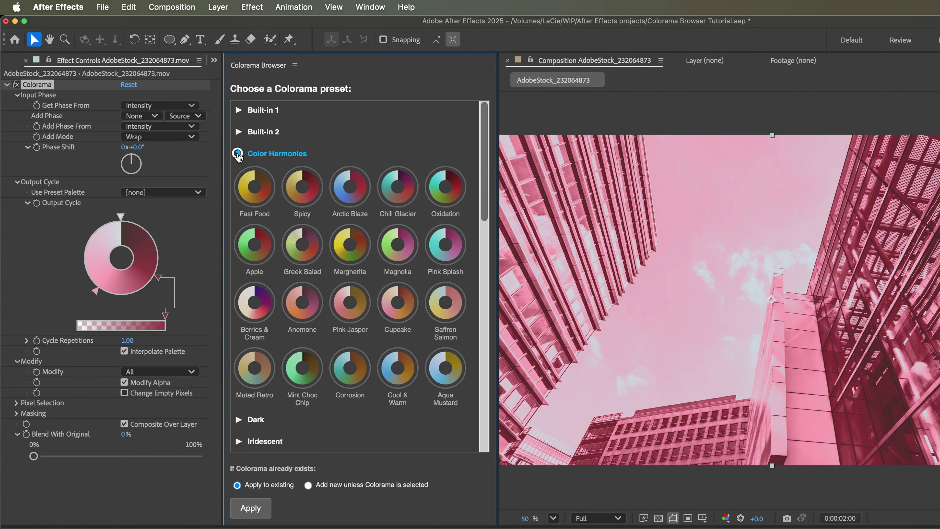
pyautogui.click(392, 202)
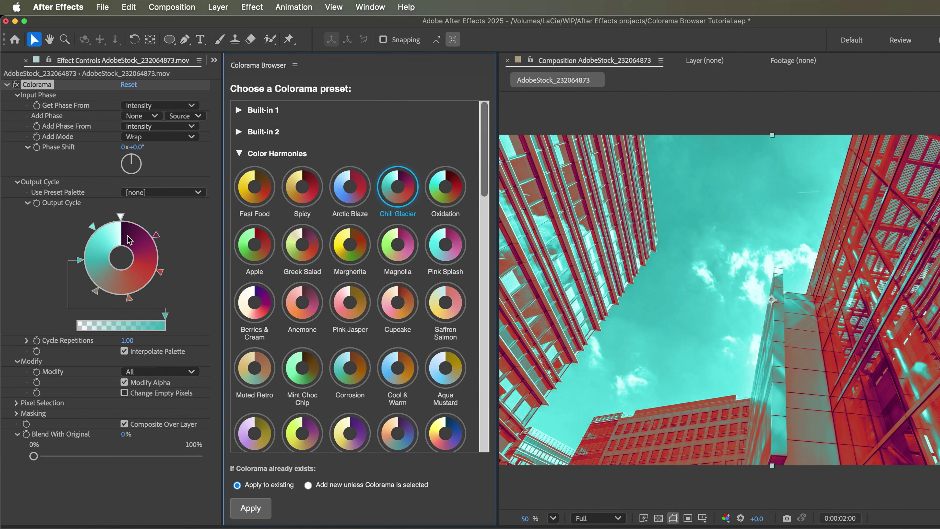
# Expand the Iridescent category and apply the Holographic preset
pyautogui.scroll(-12, 311, 267)
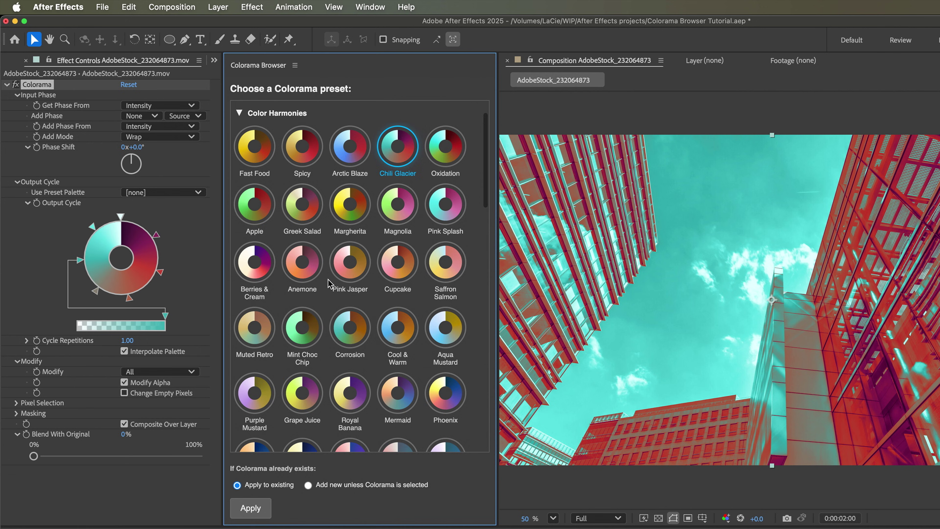
pyautogui.scroll(-4, 329, 286)
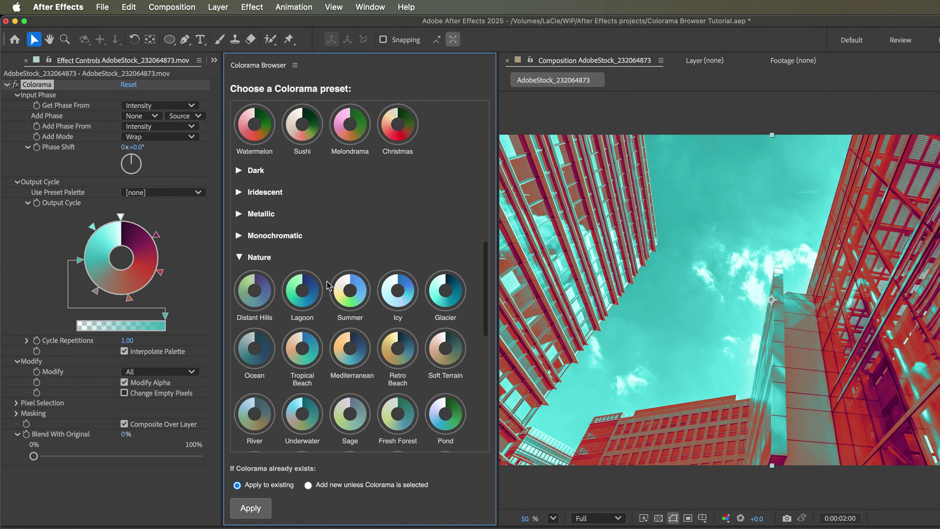
pyautogui.click(238, 192)
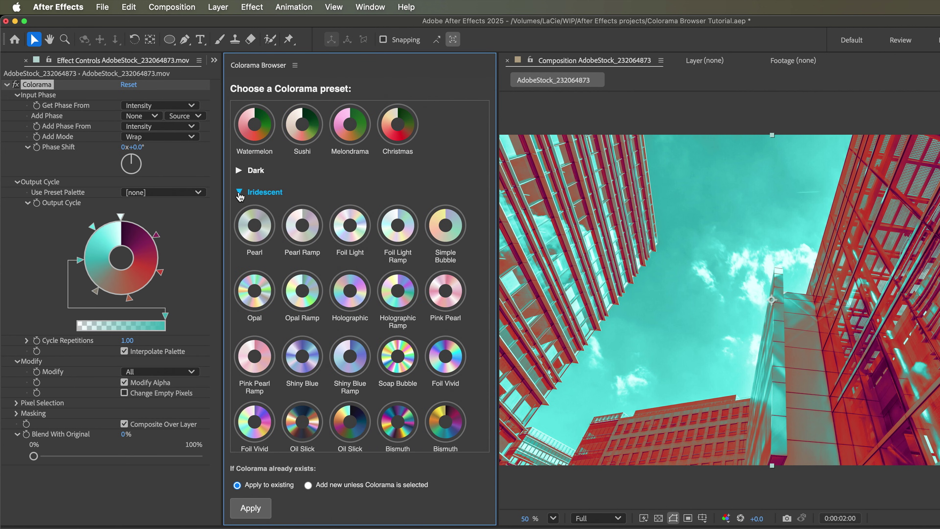
pyautogui.click(361, 298)
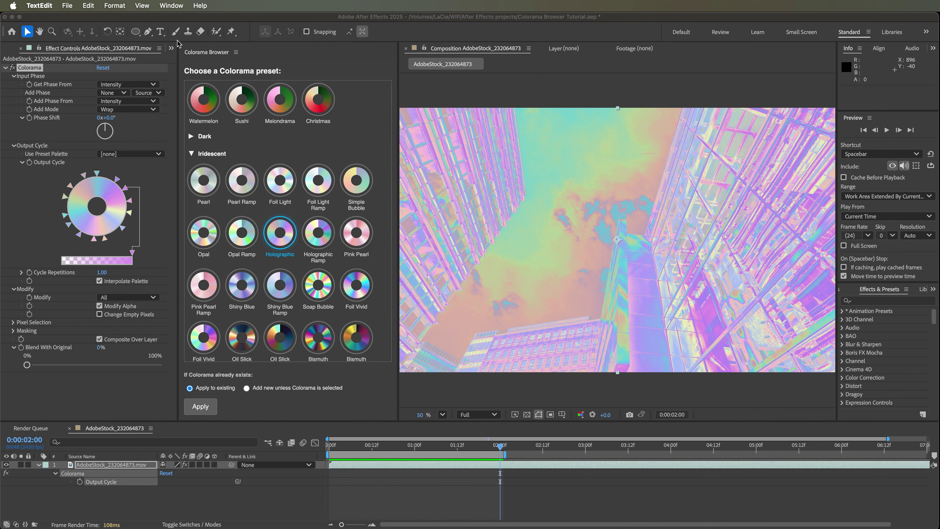
# From the Project panel, make a new comp from the AdobeStock_115911623 beach footage
pyautogui.click(169, 48)
pyautogui.click(172, 51)
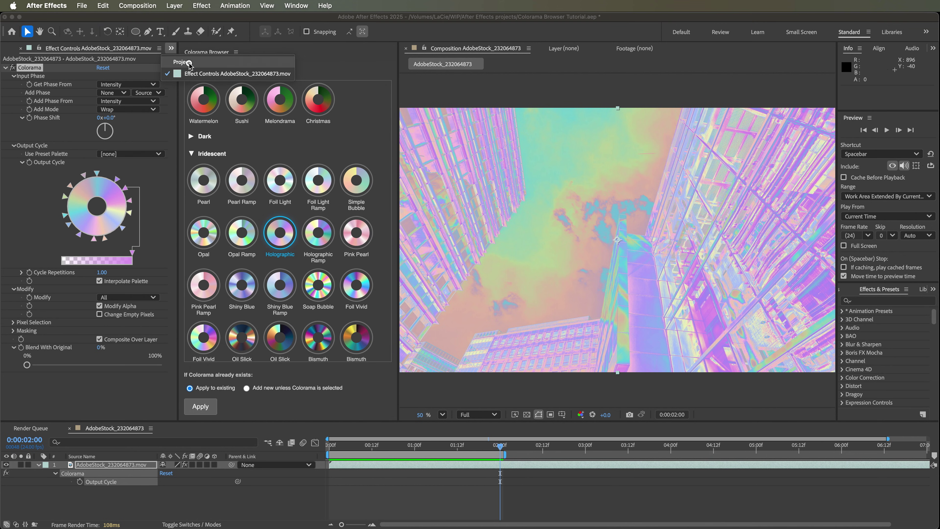
pyautogui.click(189, 63)
pyautogui.click(83, 6)
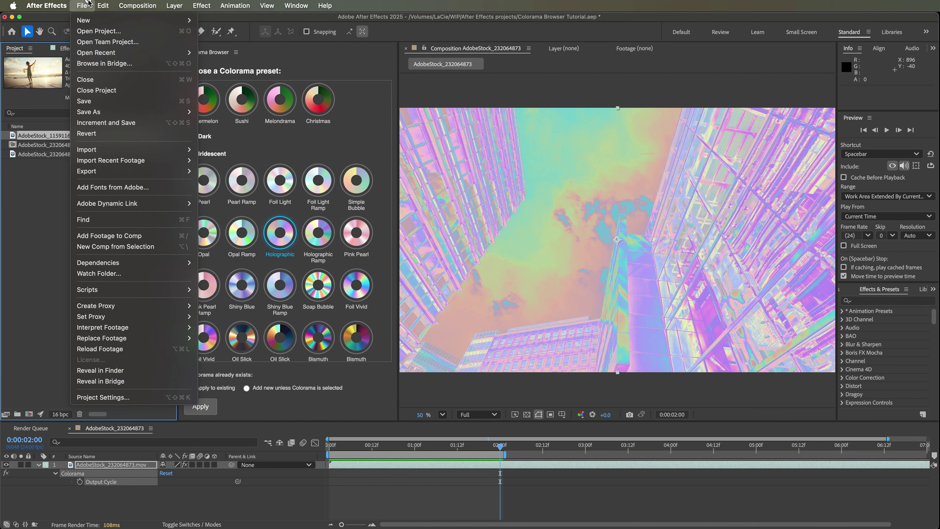
pyautogui.click(134, 246)
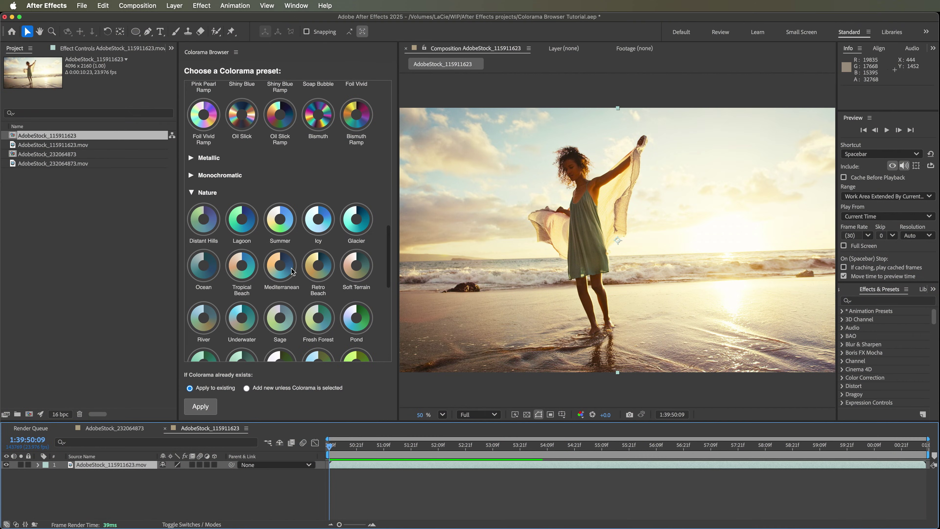
# Apply the Mediterranean preset and expand the Input Phase, Output Cycle and Modify groups
pyautogui.click(287, 272)
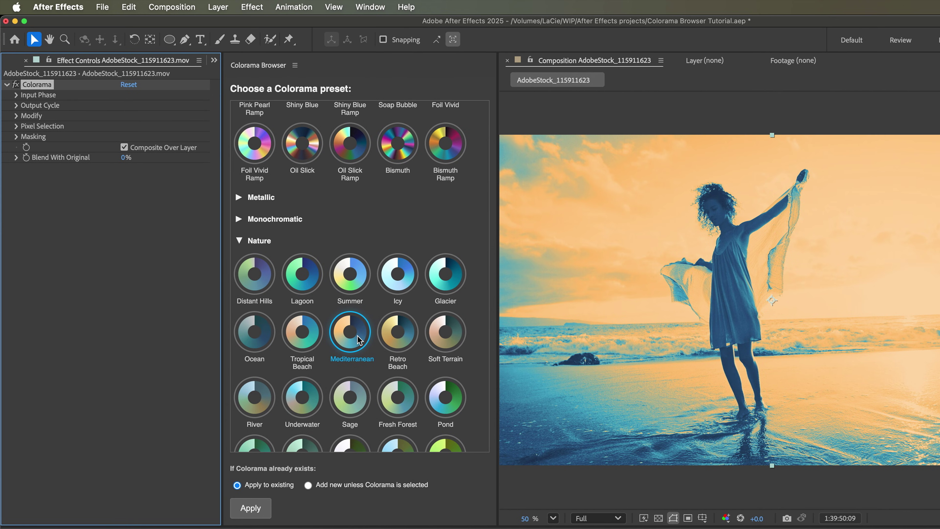
pyautogui.click(16, 95)
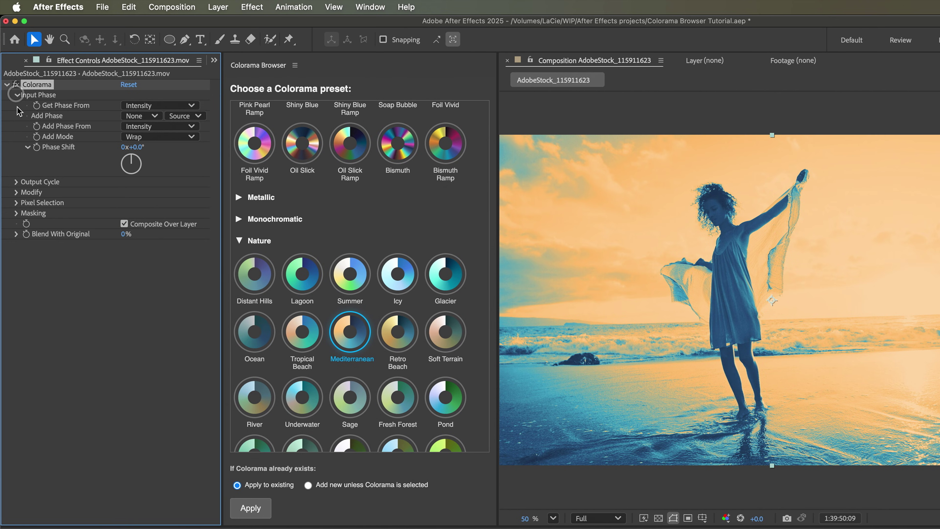
pyautogui.click(16, 182)
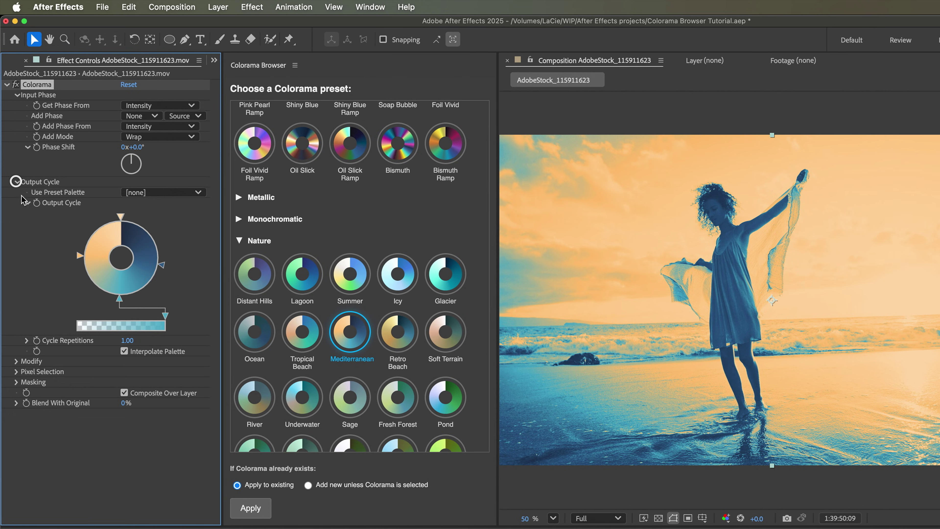
pyautogui.click(17, 361)
# Try Red, Green, Blue and Lightness as phase source, settling on Red
pyautogui.click(160, 105)
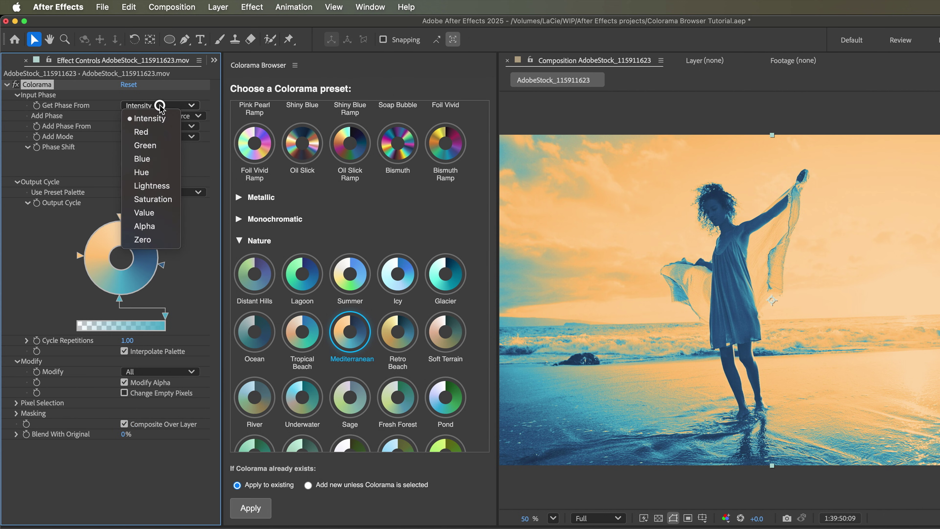
pyautogui.click(144, 132)
pyautogui.click(159, 105)
pyautogui.click(150, 145)
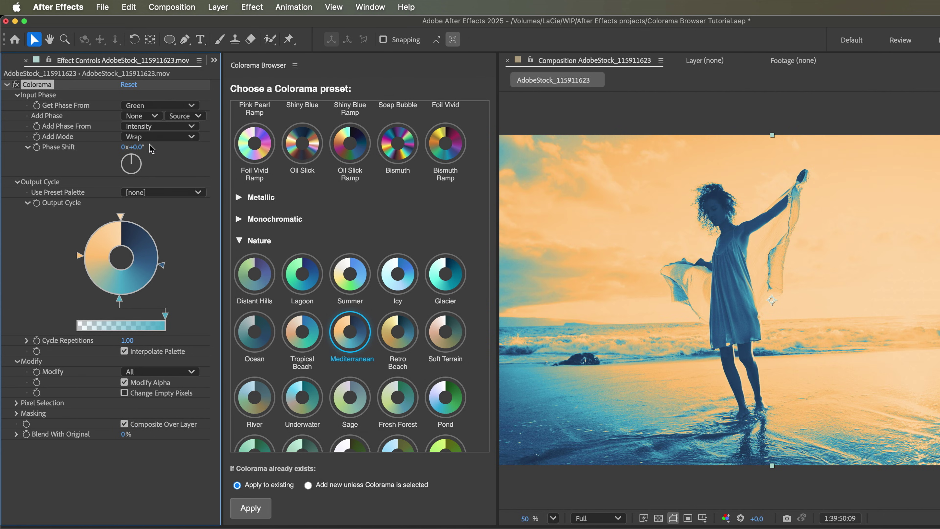
pyautogui.click(159, 105)
pyautogui.click(154, 157)
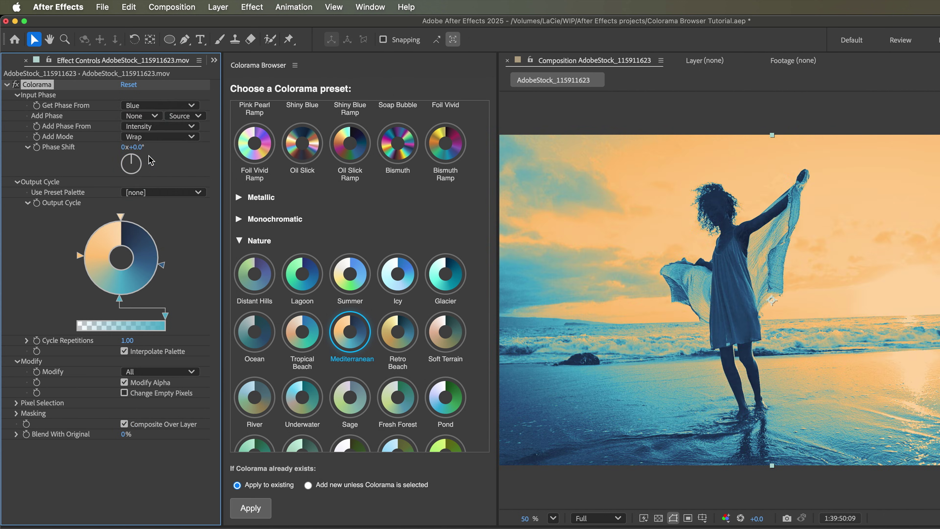
pyautogui.click(158, 106)
pyautogui.click(152, 183)
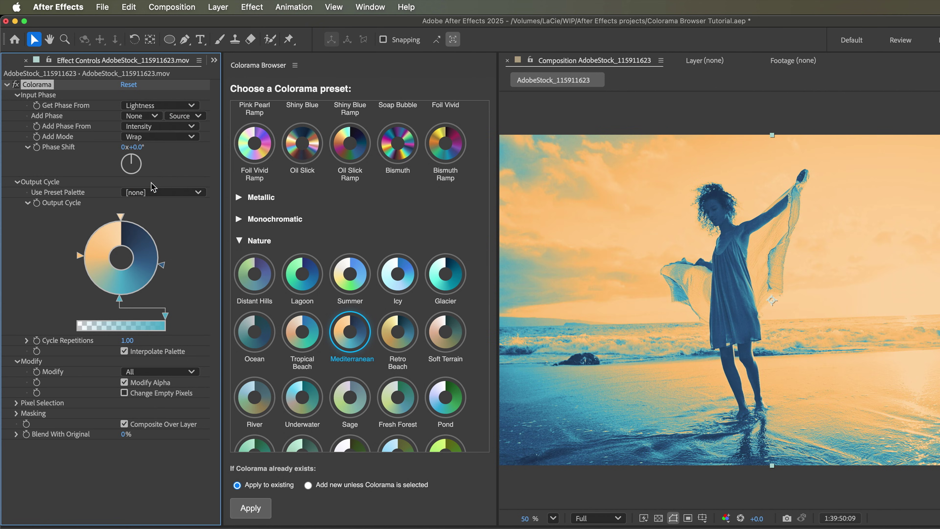
pyautogui.click(153, 111)
pyautogui.click(147, 133)
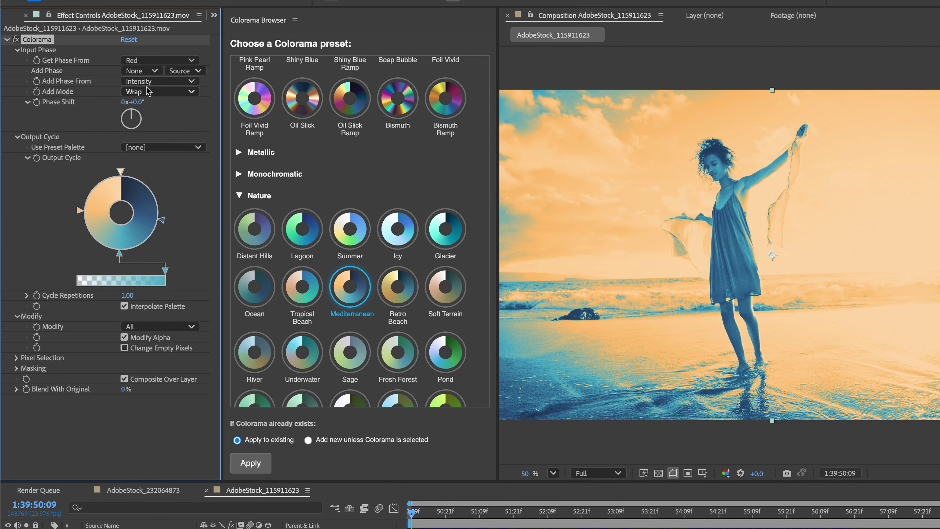
# Try modifying Red, Green, Blue, RG and RB channels, keeping RB
pyautogui.click(171, 327)
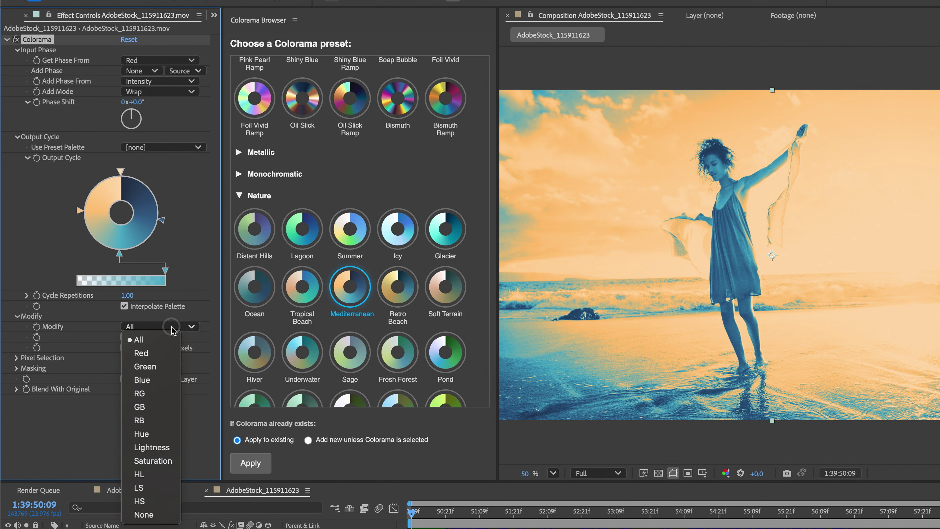
pyautogui.click(164, 352)
pyautogui.click(163, 331)
pyautogui.click(160, 366)
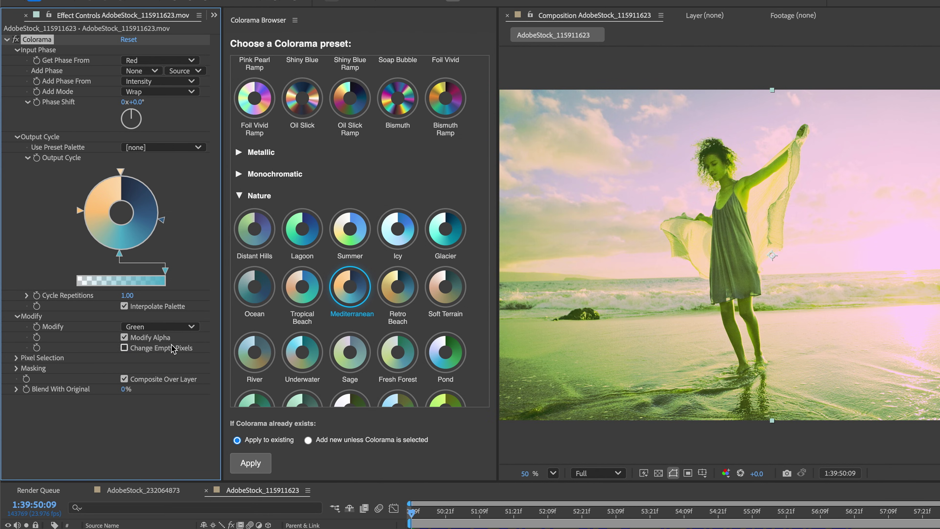
pyautogui.click(163, 331)
pyautogui.click(164, 379)
pyautogui.click(154, 326)
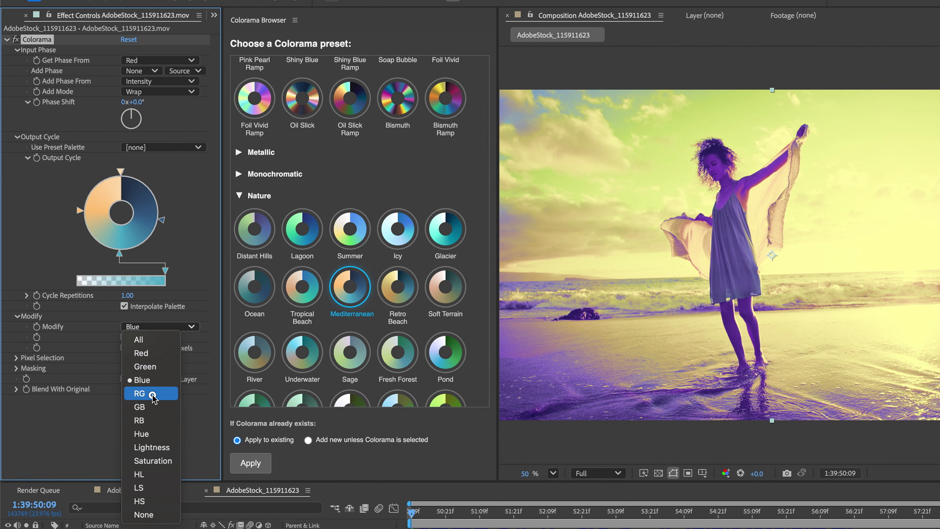
pyautogui.click(148, 393)
pyautogui.click(155, 326)
pyautogui.click(153, 407)
pyautogui.click(159, 327)
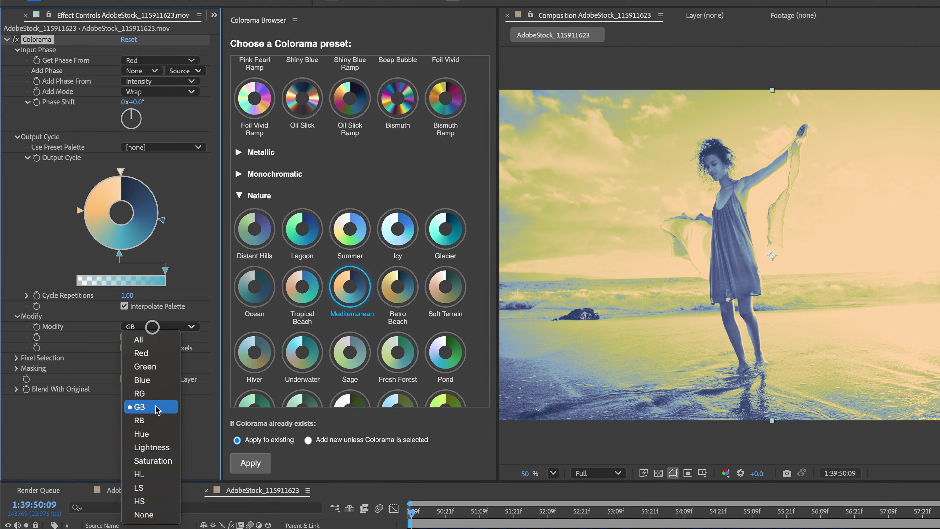
pyautogui.click(150, 405)
# Test the HL and HS Modify options, then return to RB
pyautogui.click(160, 326)
pyautogui.click(154, 471)
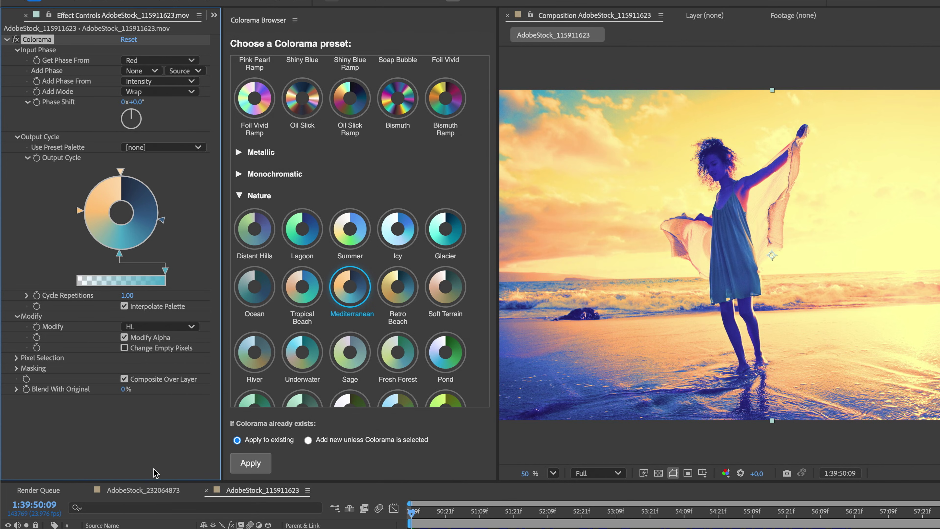
pyautogui.click(140, 327)
pyautogui.click(158, 484)
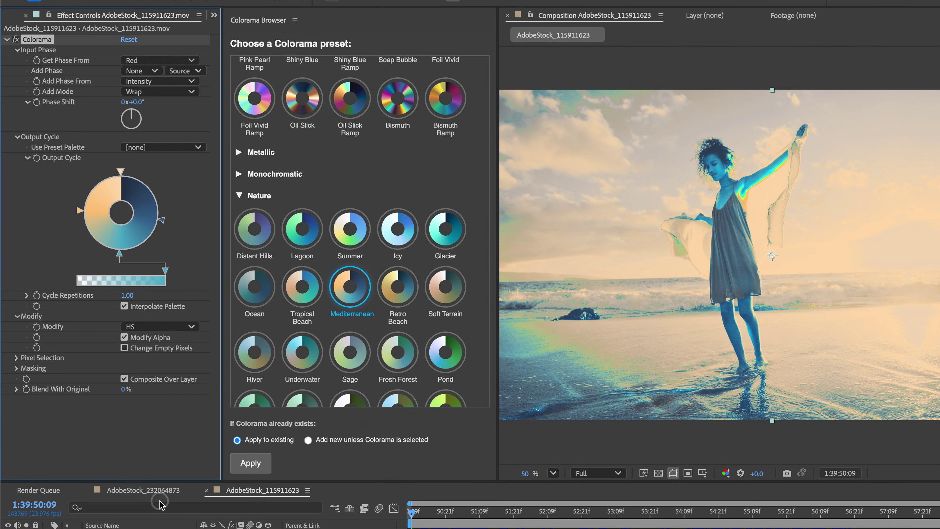
pyautogui.click(156, 326)
pyautogui.click(147, 420)
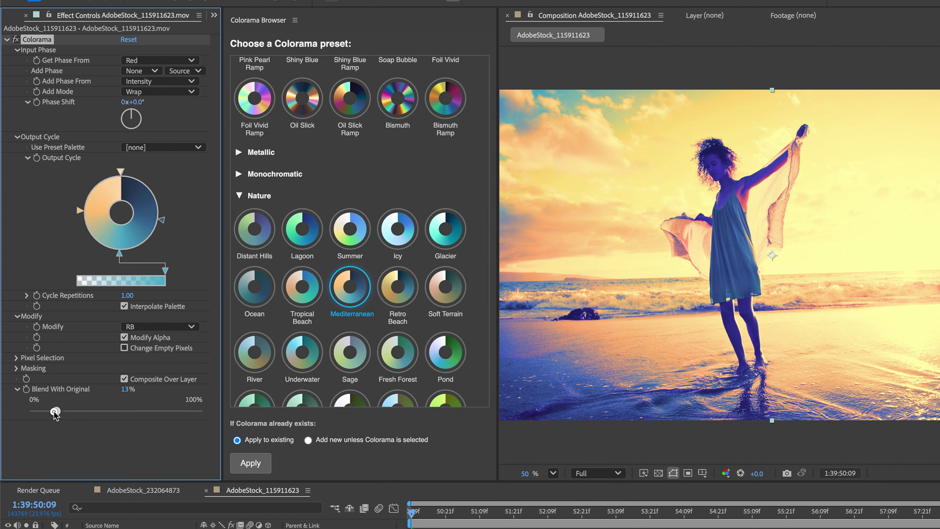
# Blend the Mediterranean recolor at 69% with the original and play the beach clip
pyautogui.moveTo(148, 417); pyautogui.dragTo(153, 416)
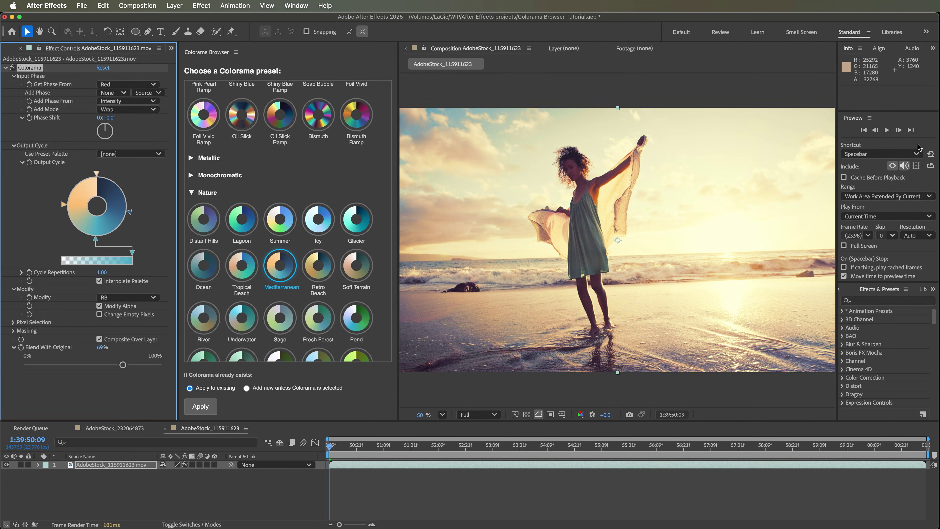
pyautogui.click(888, 130)
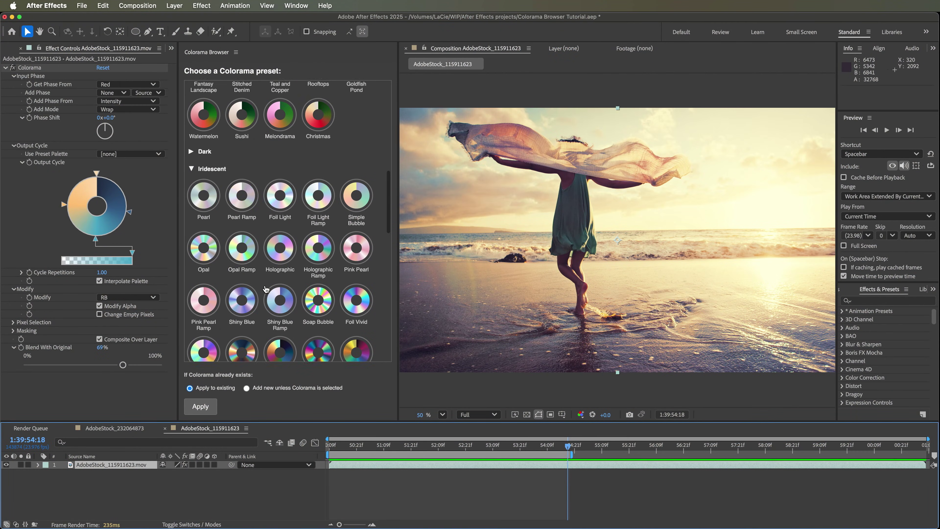
# Try the Dark Dusky and Monochromatic Sour Grapes presets on the beach footage
pyautogui.click(192, 157)
pyautogui.click(209, 289)
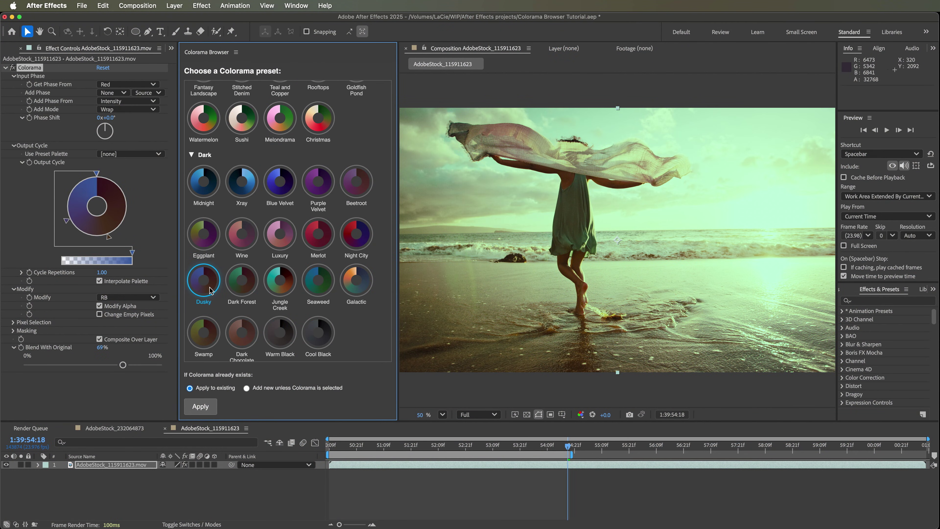
pyautogui.scroll(-10, 281, 230)
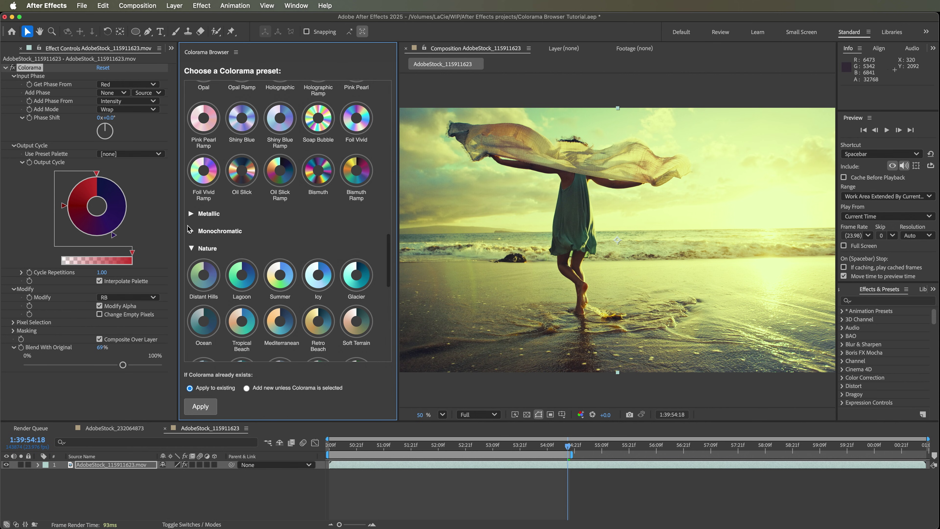
pyautogui.click(192, 216)
pyautogui.scroll(-15, 281, 282)
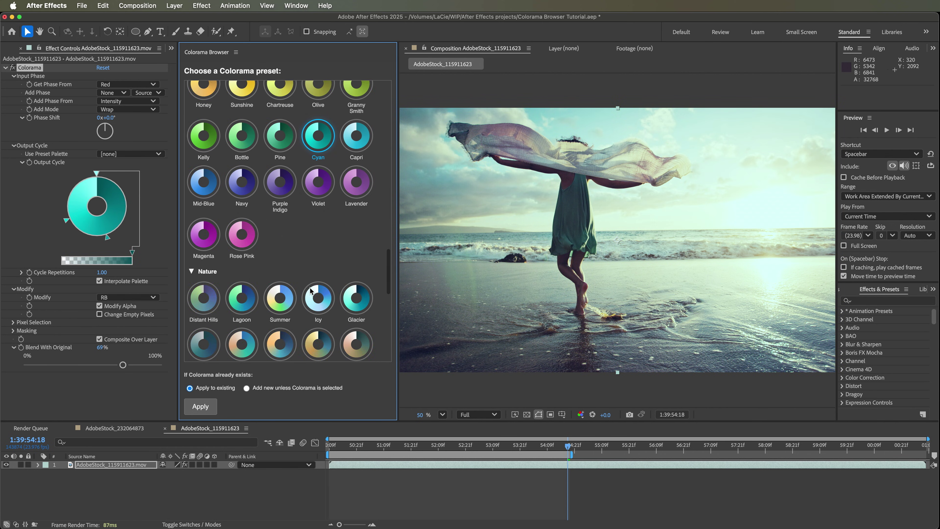
pyautogui.click(280, 333)
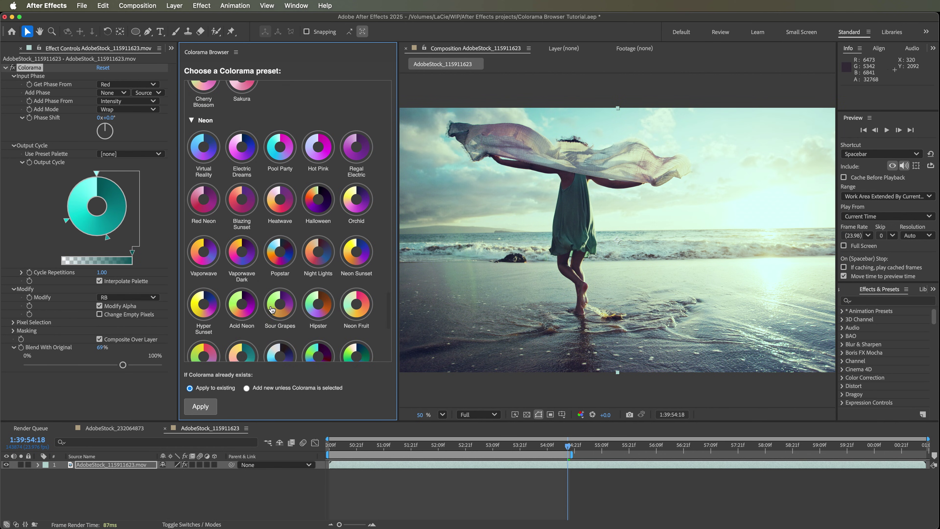
# Apply the Neutral Ink on Paper preset, then bring up the Project panel
pyautogui.scroll(-7, 188, 272)
pyautogui.click(190, 267)
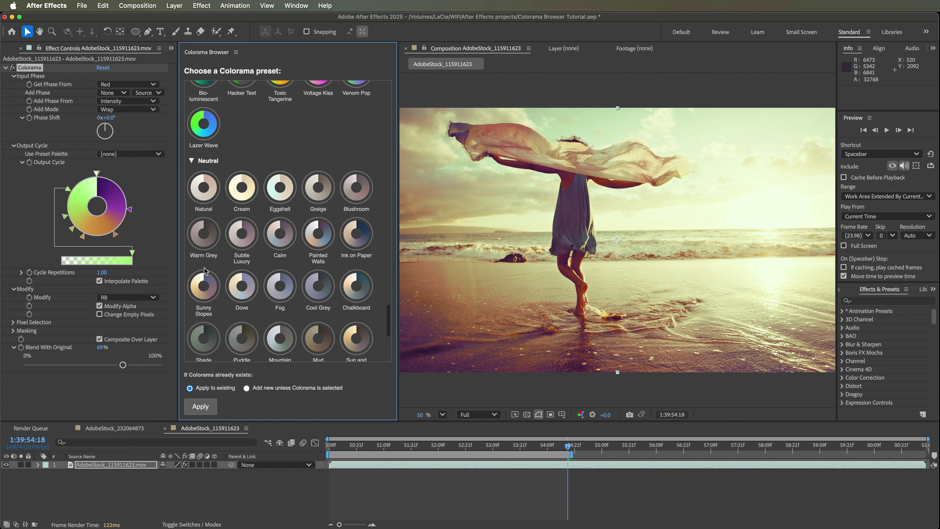
pyautogui.click(352, 248)
pyautogui.click(171, 49)
pyautogui.click(185, 67)
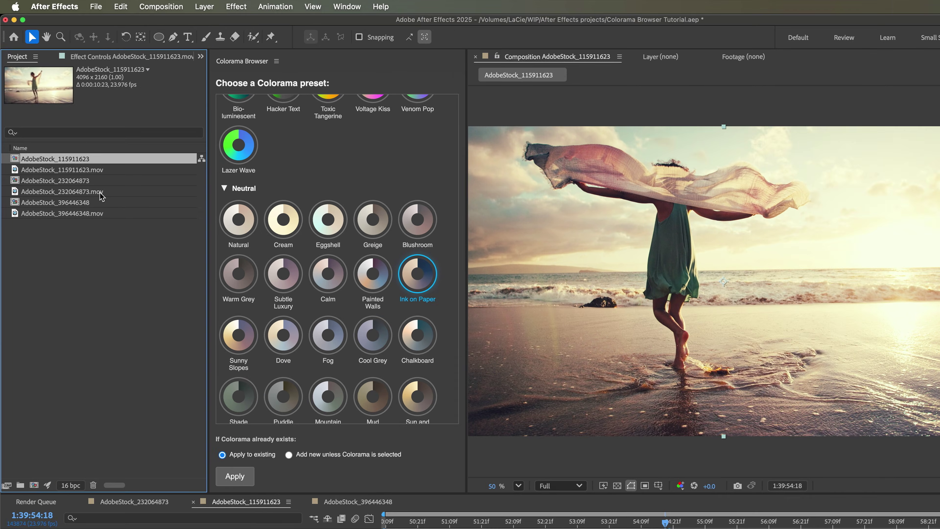
# Open the skateboard composition AdobeStock_396446348
pyautogui.doubleClick(51, 186)
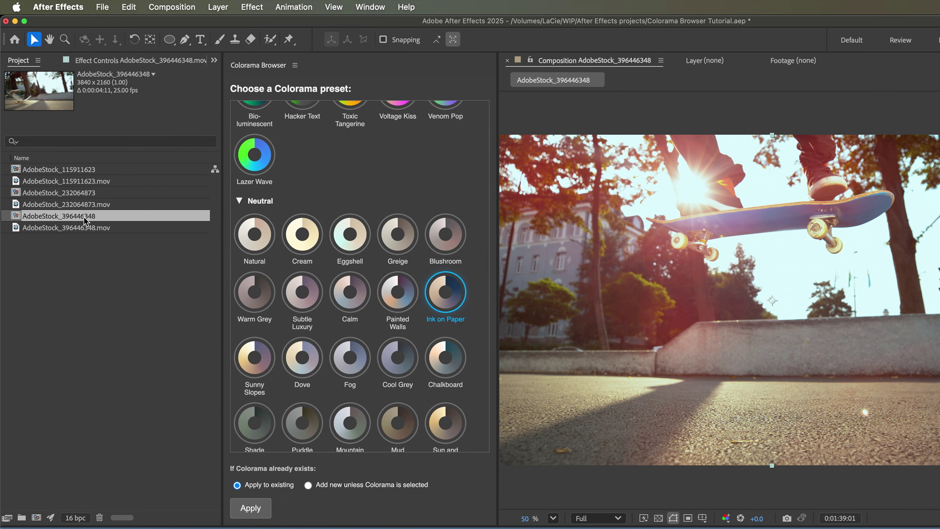
pyautogui.scroll(3, 306, 204)
pyautogui.scroll(2, 354, 237)
# Try Rave, Hipster and Vaporwave, then settle on the Popstar preset for the skateboard
pyautogui.click(401, 249)
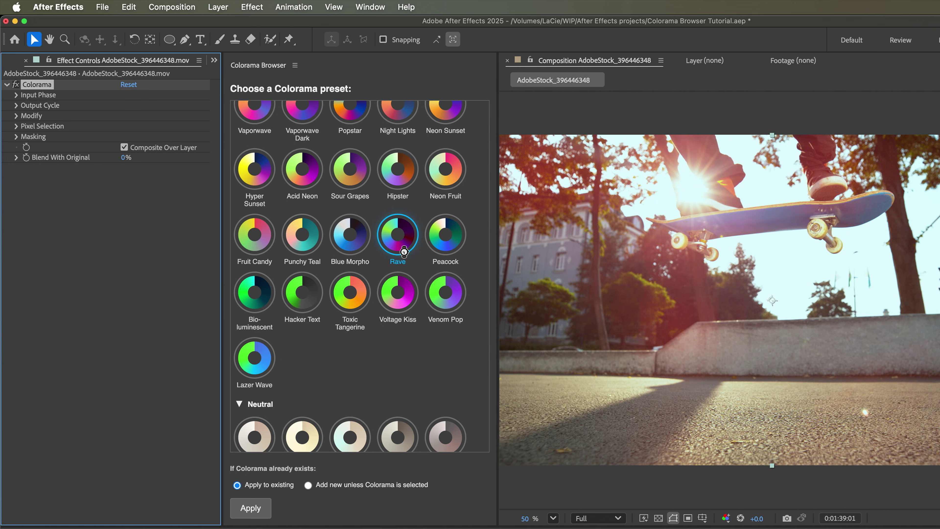
pyautogui.click(400, 186)
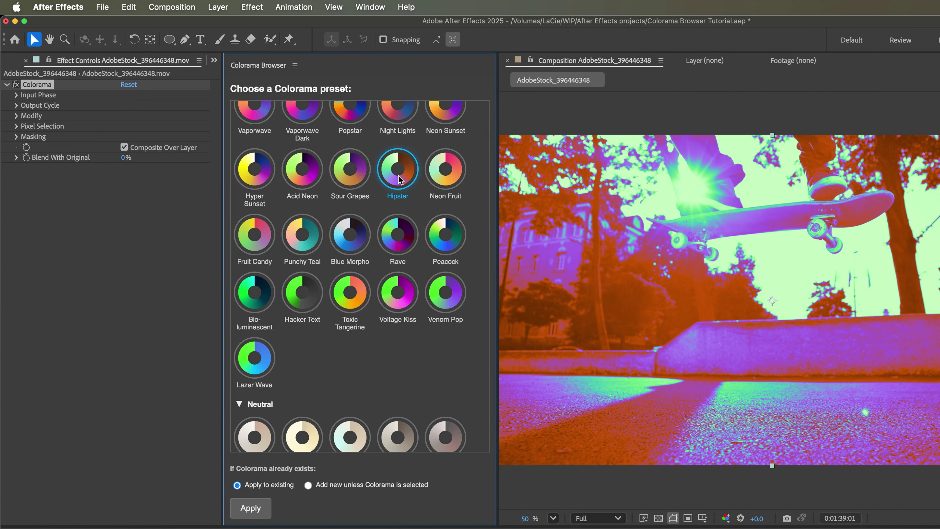
pyautogui.scroll(3, 399, 188)
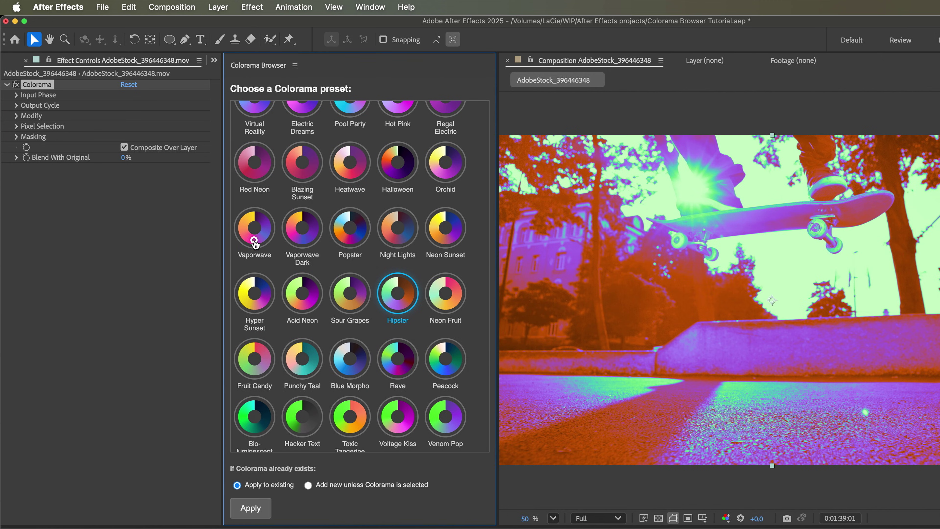
pyautogui.click(255, 240)
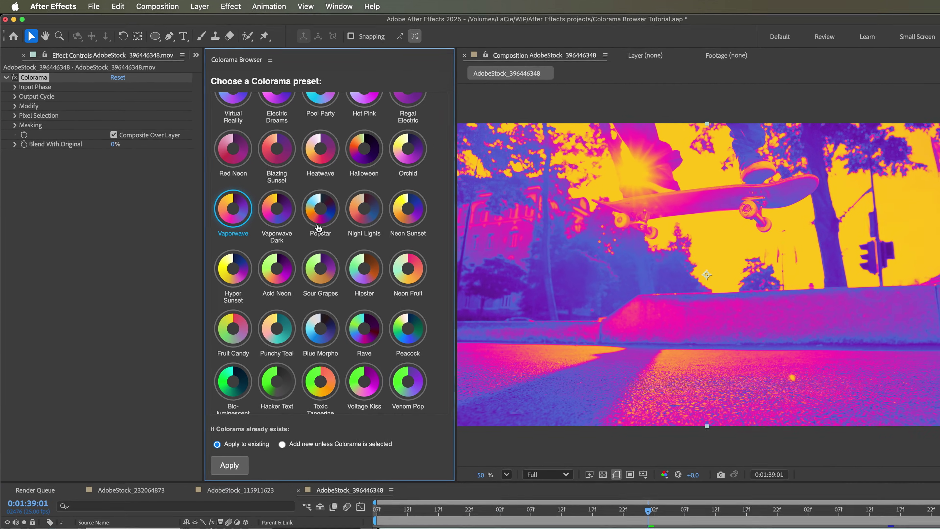
pyautogui.click(350, 240)
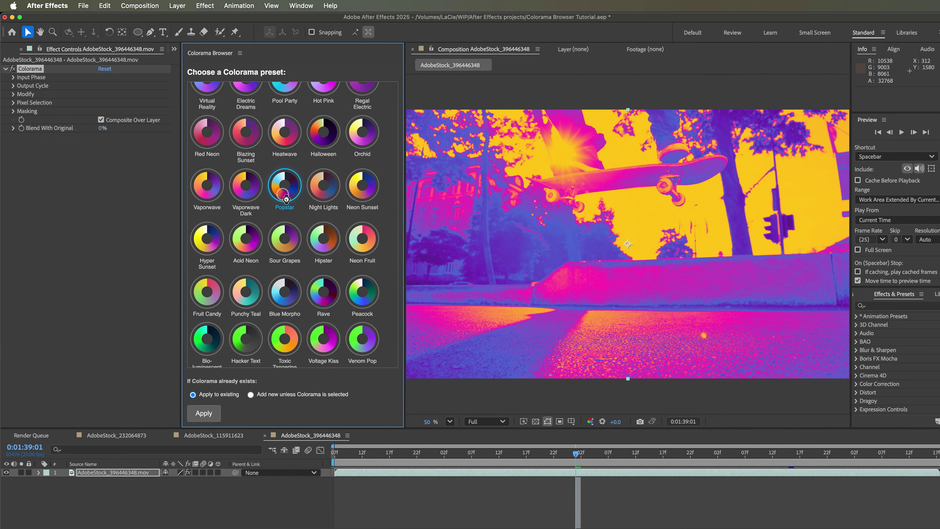
# Preview the skateboard clip, then try Holographic and browse to Imperial Topaz for the noise
pyautogui.press('space')
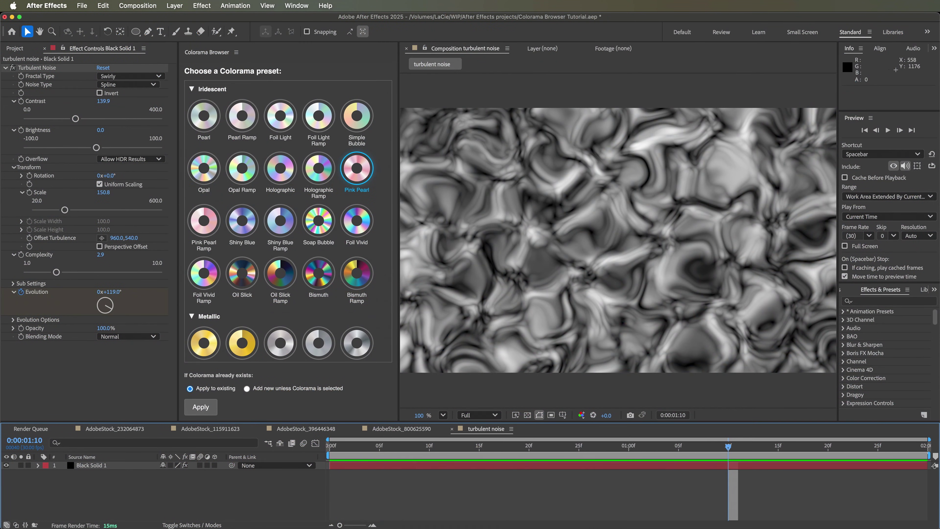
pyautogui.click(279, 174)
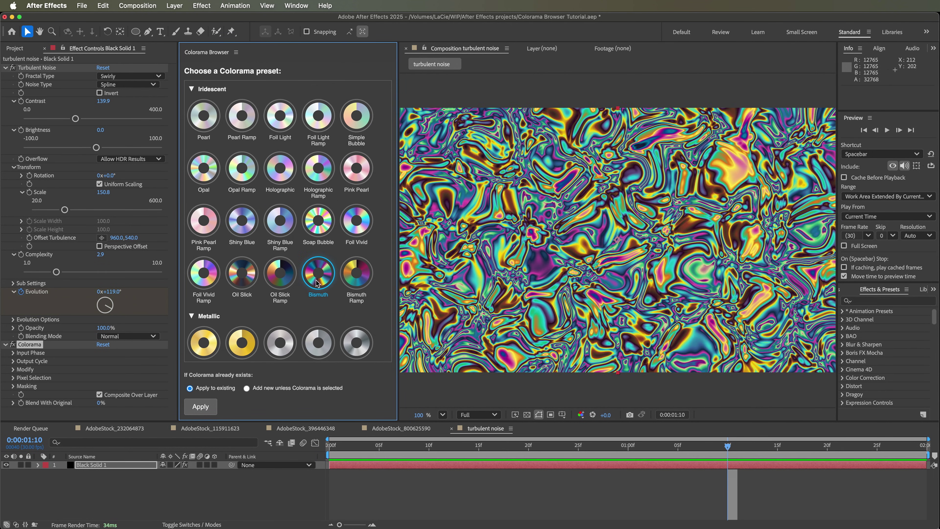
pyautogui.scroll(-6, 315, 280)
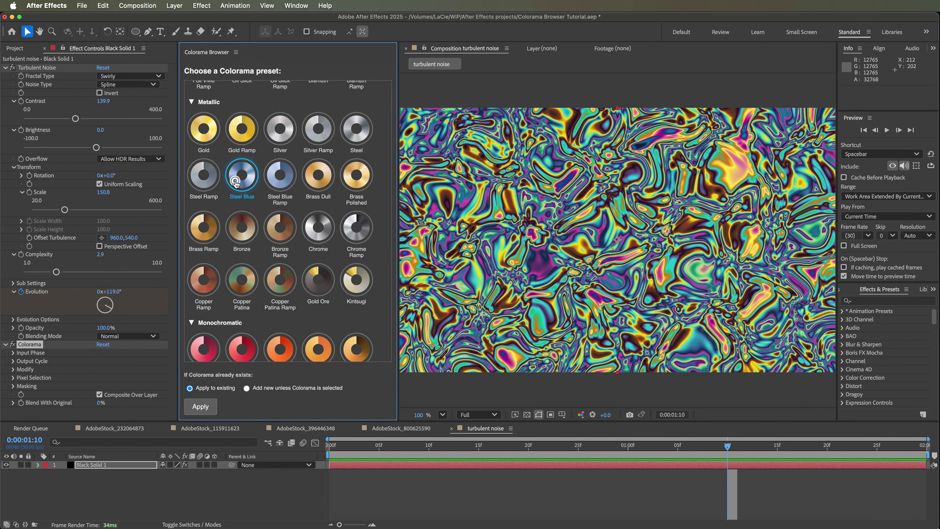
pyautogui.scroll(-20, 235, 184)
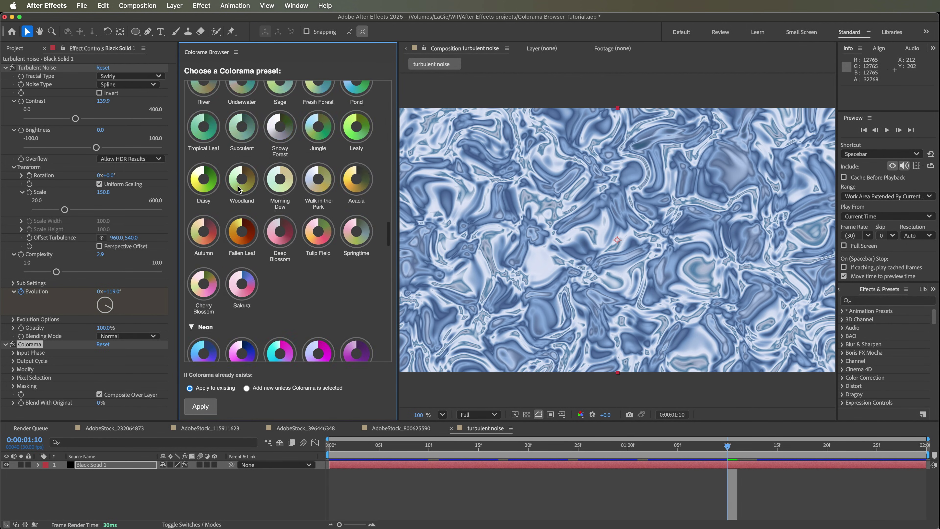
pyautogui.scroll(2, 344, 278)
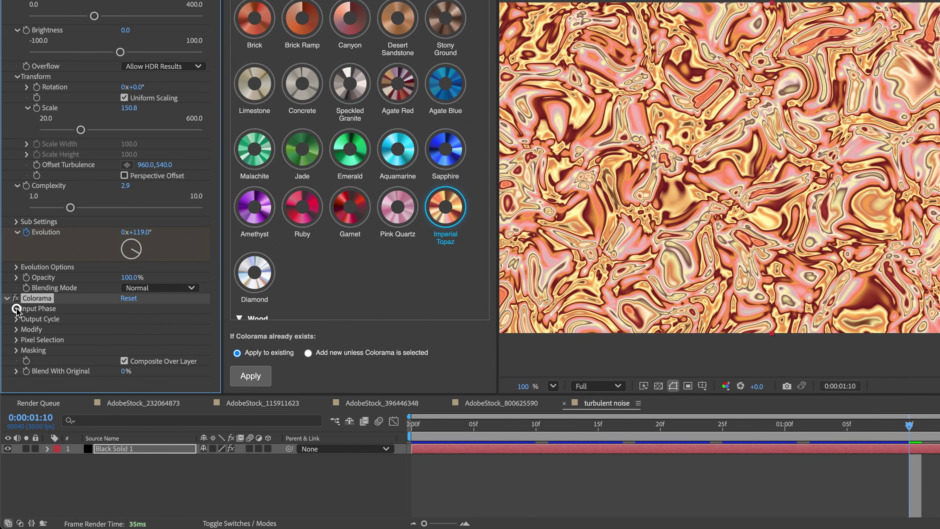
# Keyframe Colorama's Input Phase Shift at frame 0 and preview the cycling colours
pyautogui.click(17, 309)
pyautogui.scroll(-3, 38, 308)
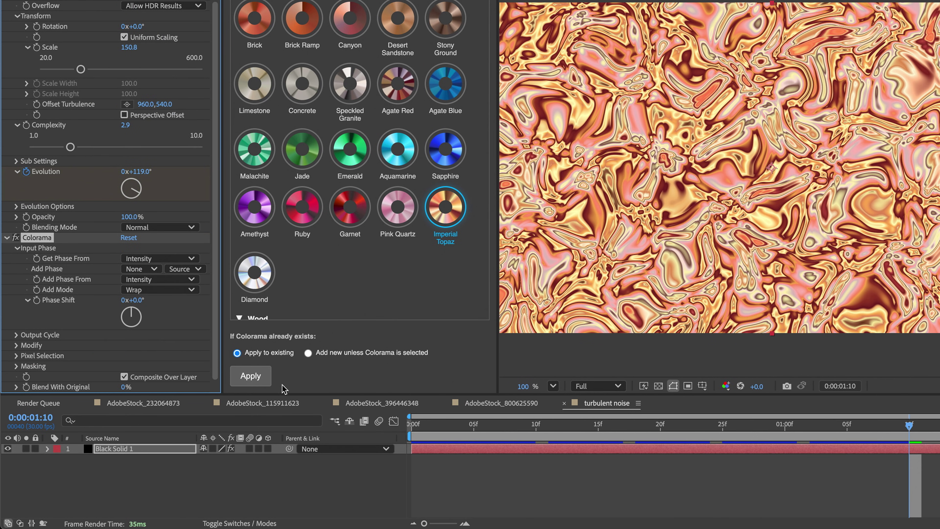
pyautogui.click(415, 426)
pyautogui.click(37, 300)
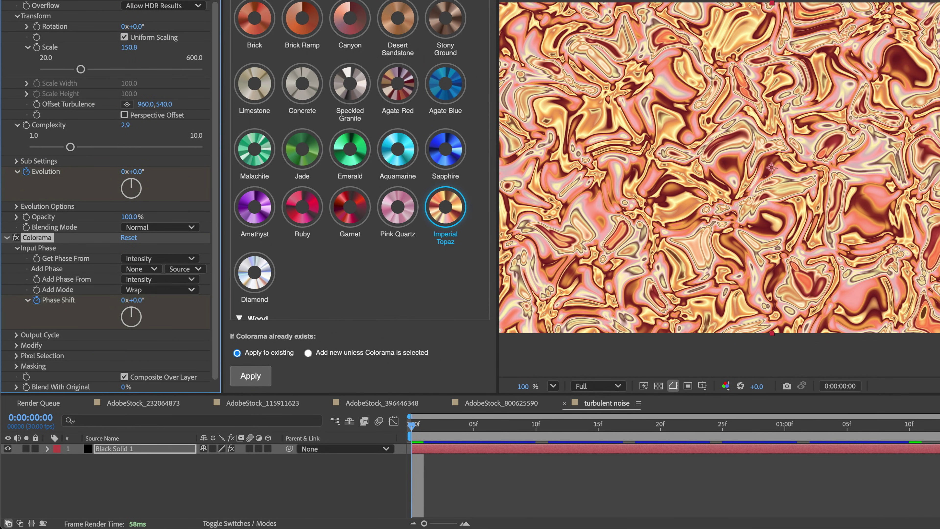
pyautogui.press('space')
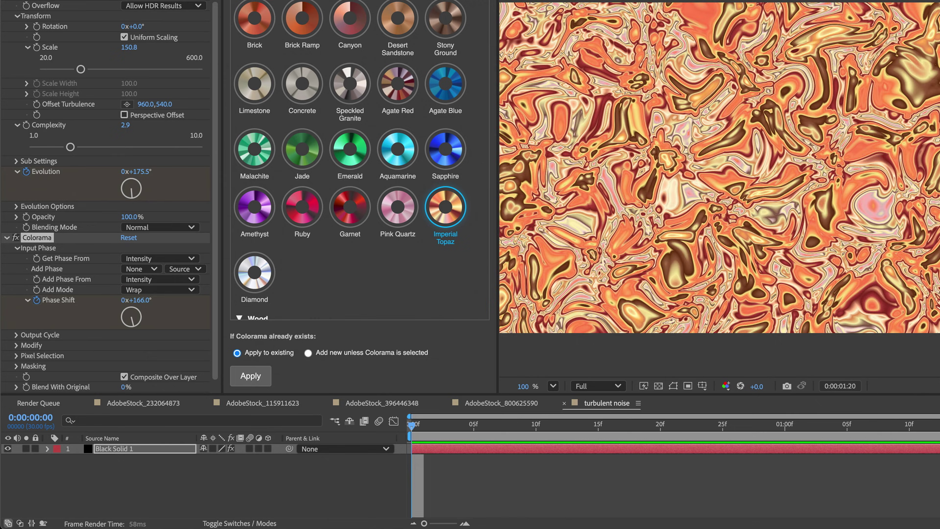
# Try the Malachite preset, then switch the noise to Monochromatic Cyan
pyautogui.click(267, 165)
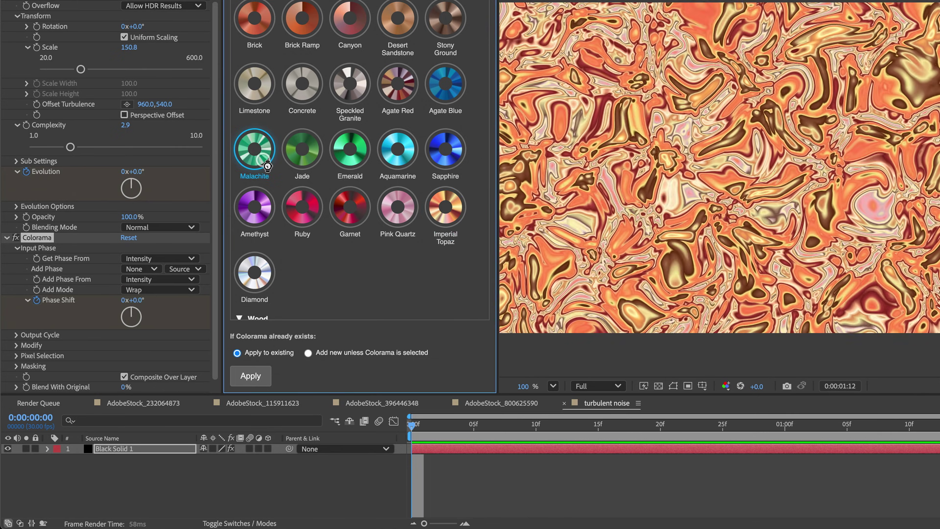
pyautogui.click(445, 97)
pyautogui.scroll(5, 407, 111)
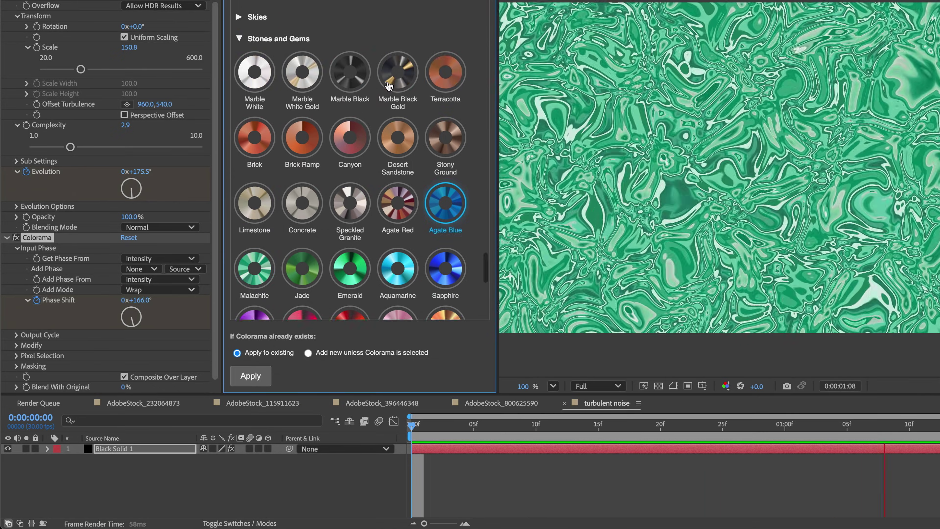
pyautogui.scroll(-15, 388, 86)
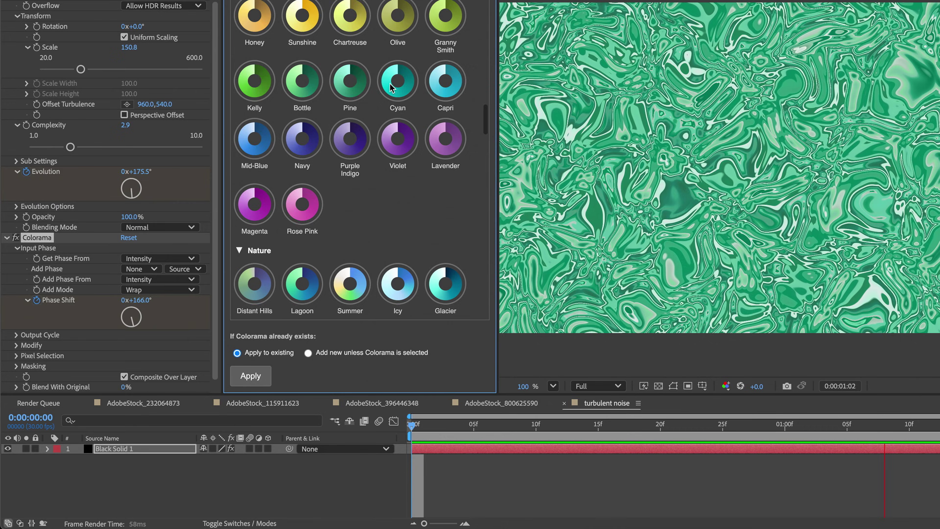
pyautogui.scroll(4, 390, 87)
pyautogui.click(409, 244)
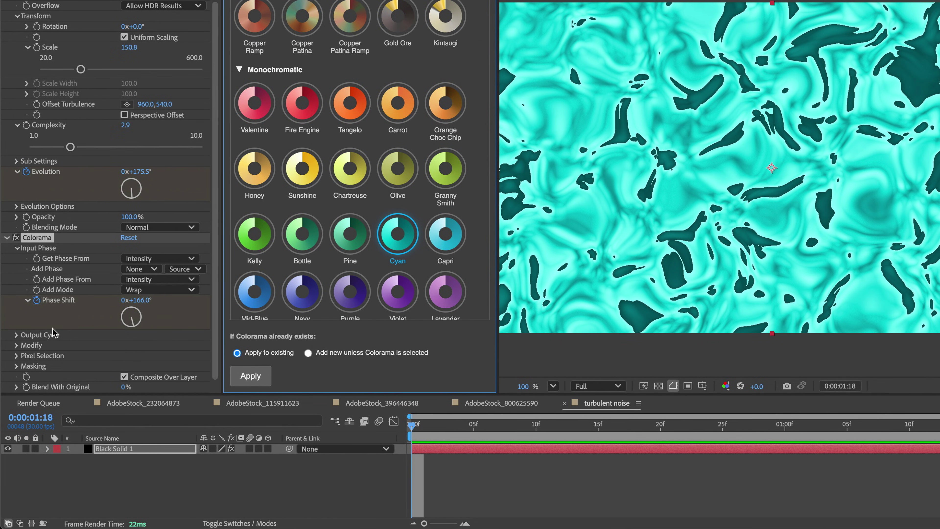
# Reposition two Output Cycle colour stops to spread the cyan gradient
pyautogui.click(16, 335)
pyautogui.scroll(-5, 17, 337)
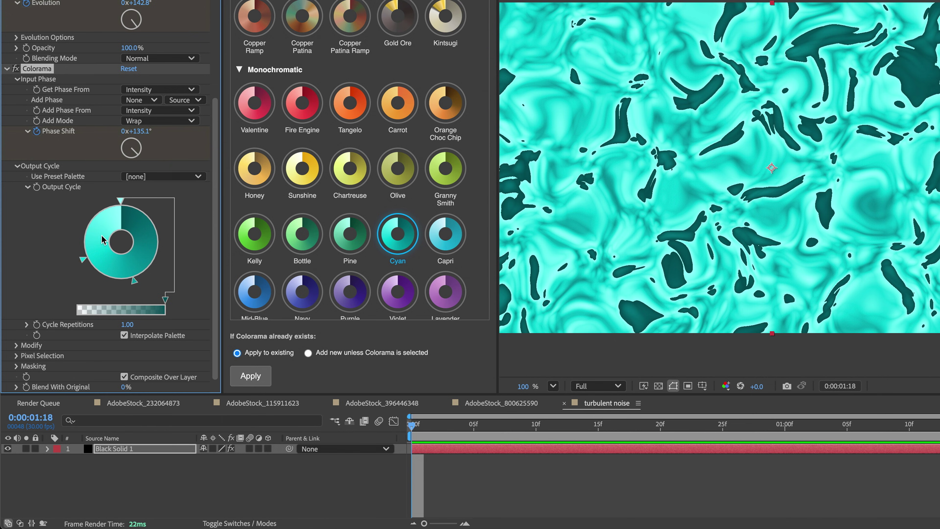
pyautogui.moveTo(121, 205); pyautogui.dragTo(75, 233)
pyautogui.moveTo(124, 207); pyautogui.dragTo(156, 219)
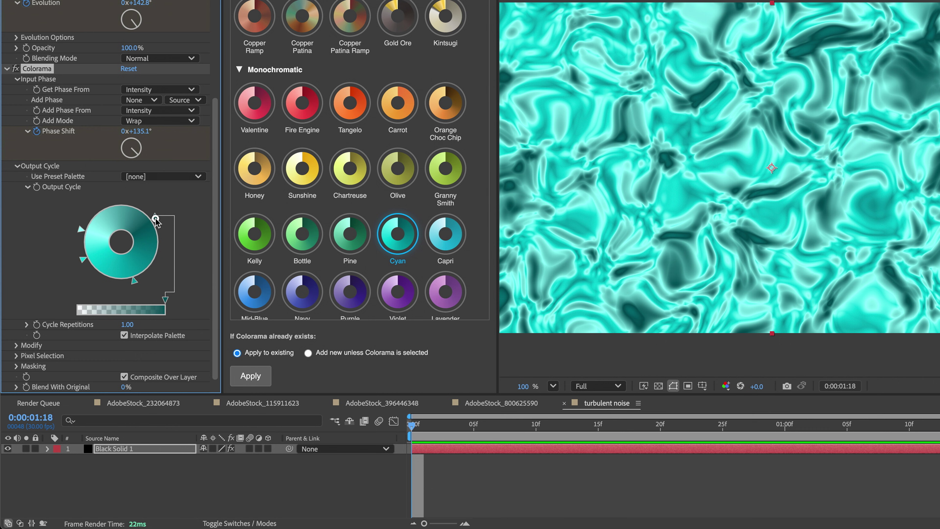
# Set Cycle Repetitions to 3 and preview the animated noise
pyautogui.click(28, 326)
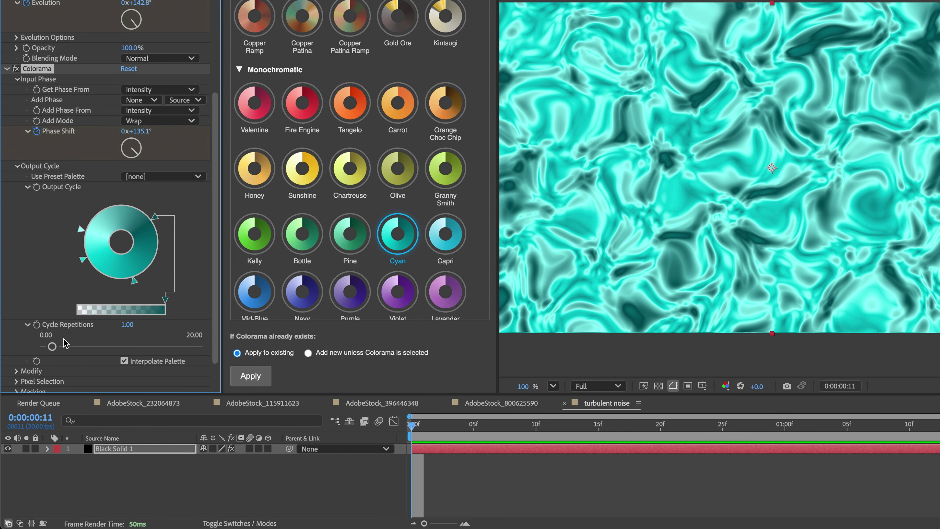
pyautogui.moveTo(127, 325); pyautogui.dragTo(136, 324)
pyautogui.press('space')
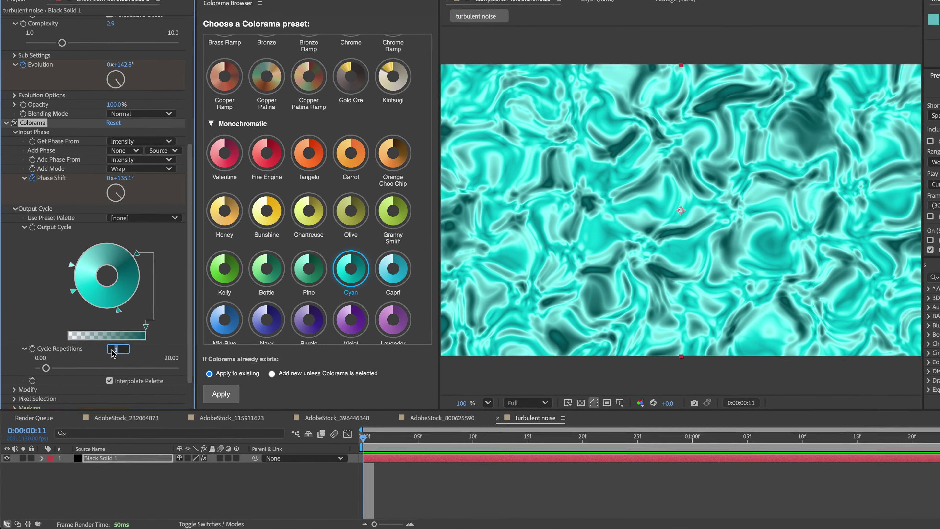